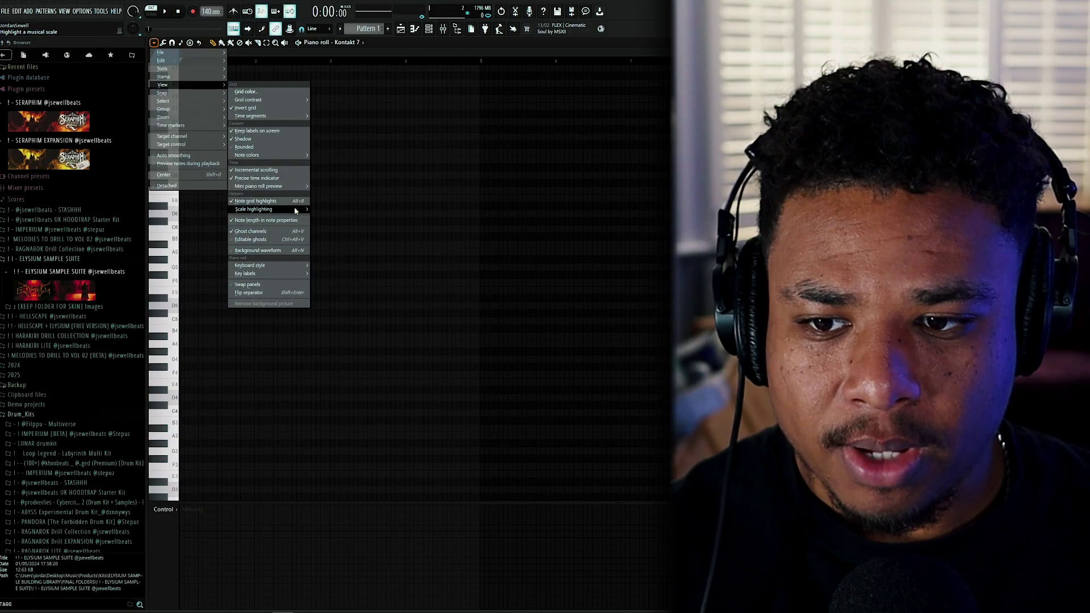
# Step: Set the root note of the piano roll's scale highlighting to F#
pyautogui.moveTo(267, 209)
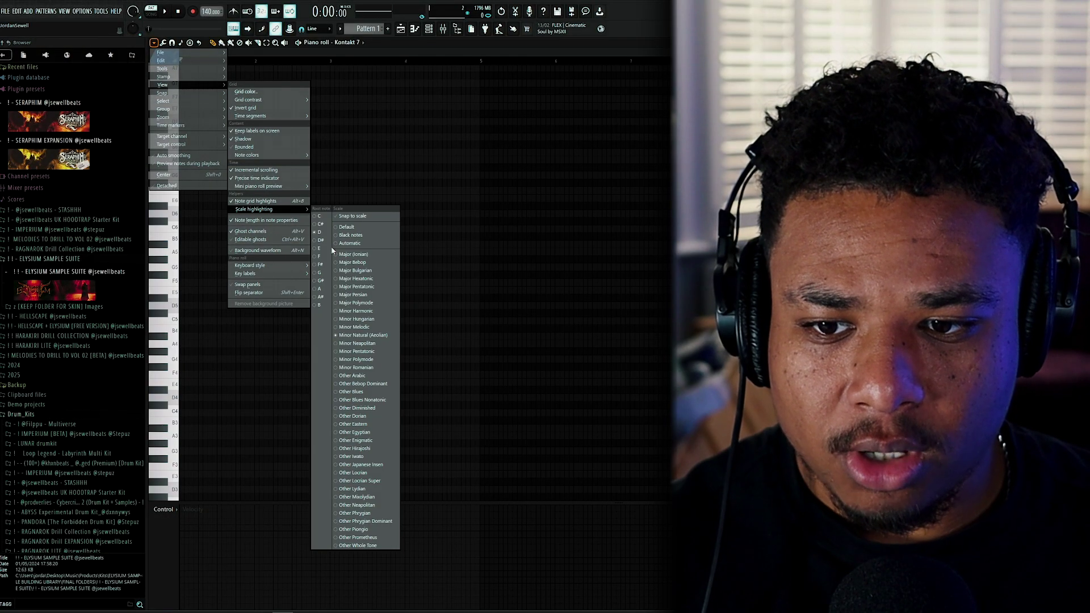
pyautogui.click(320, 265)
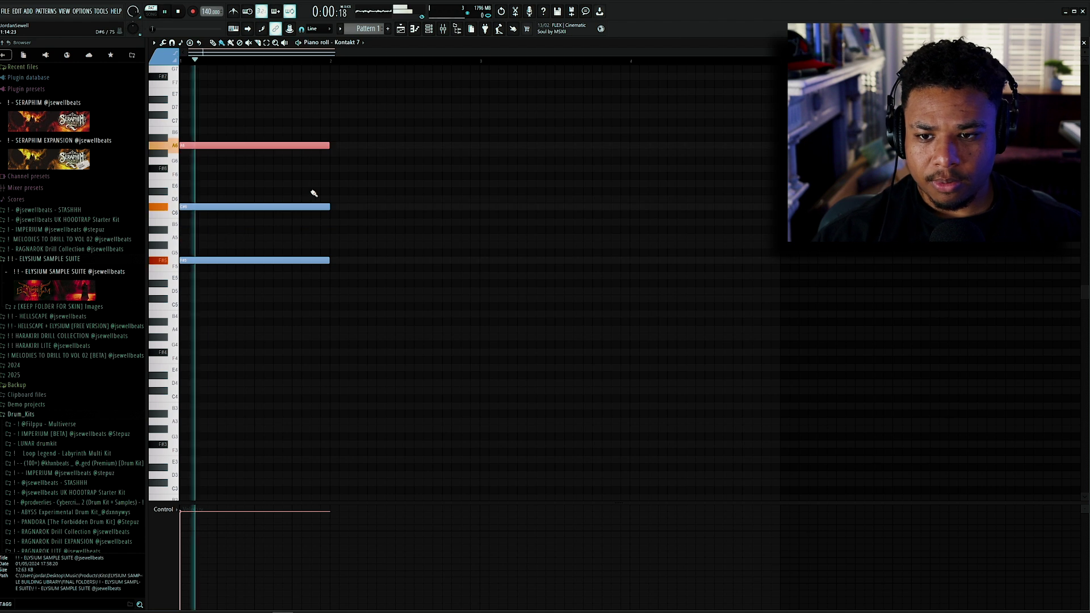
# Step: Duplicate the one-bar chord into bar 2 and lower its top note an octave to A5
pyautogui.hotkey('ctrl', 'a')
pyautogui.hotkey('ctrl', 'b')
pyautogui.hotkey('ctrl', 'd')
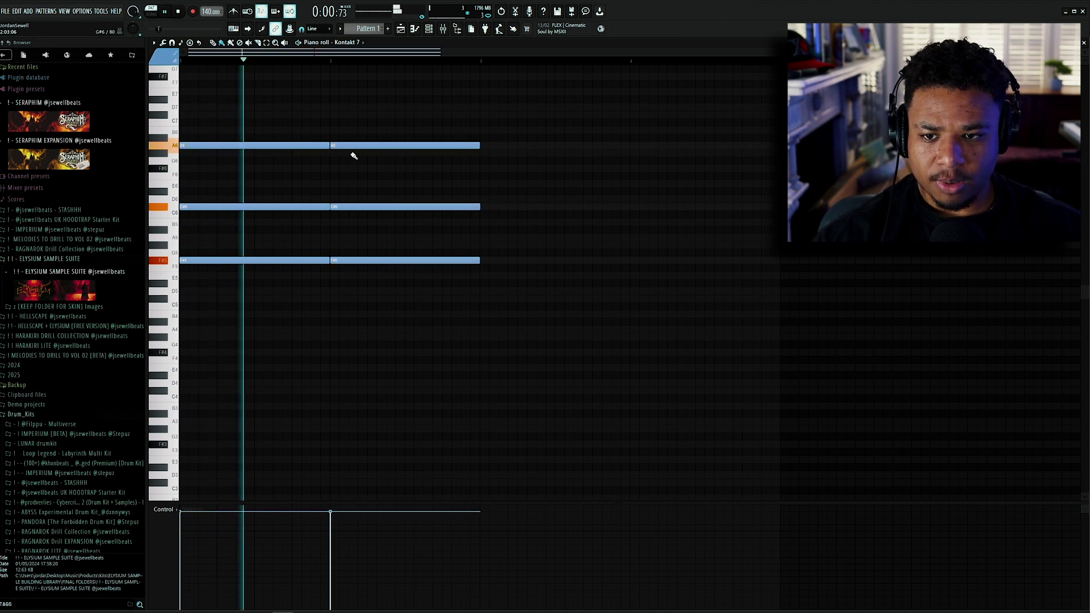
pyautogui.click(369, 145)
pyautogui.hotkey('ctrl', 'Down')
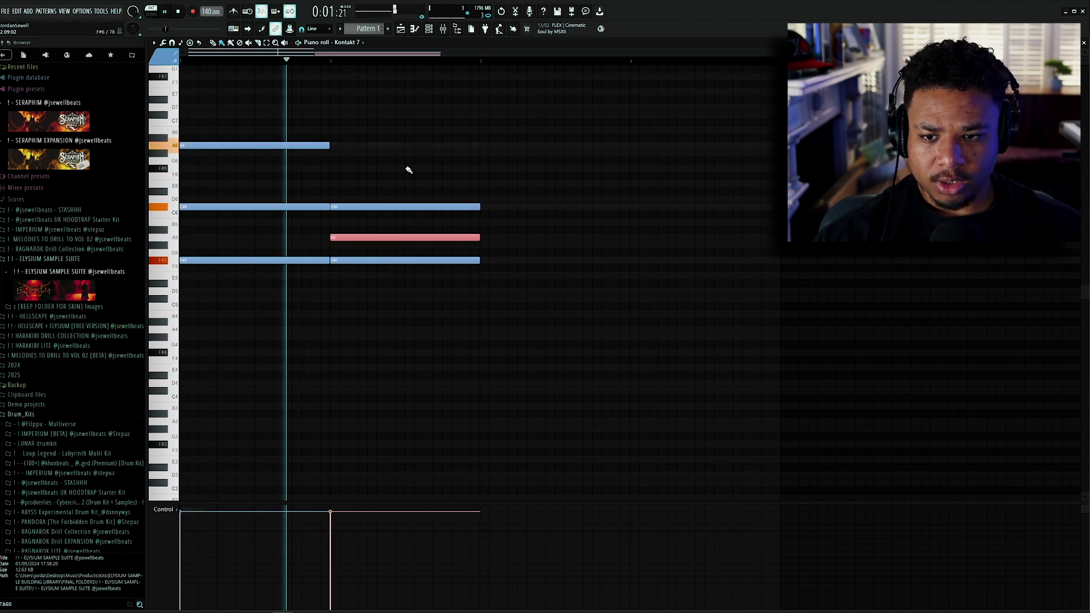
# Step: Duplicate the two chord bars into bars 3 and 4, and raise the A5 in bar 4 to B5
pyautogui.moveTo(583, 95); pyautogui.dragTo(208, 328)
pyautogui.hotkey('ctrl', 'b')
pyautogui.hotkey('ctrl', 'd')
pyautogui.click(698, 238)
pyautogui.hotkey('shift', 'Up')
pyautogui.hotkey('shift', 'Up')
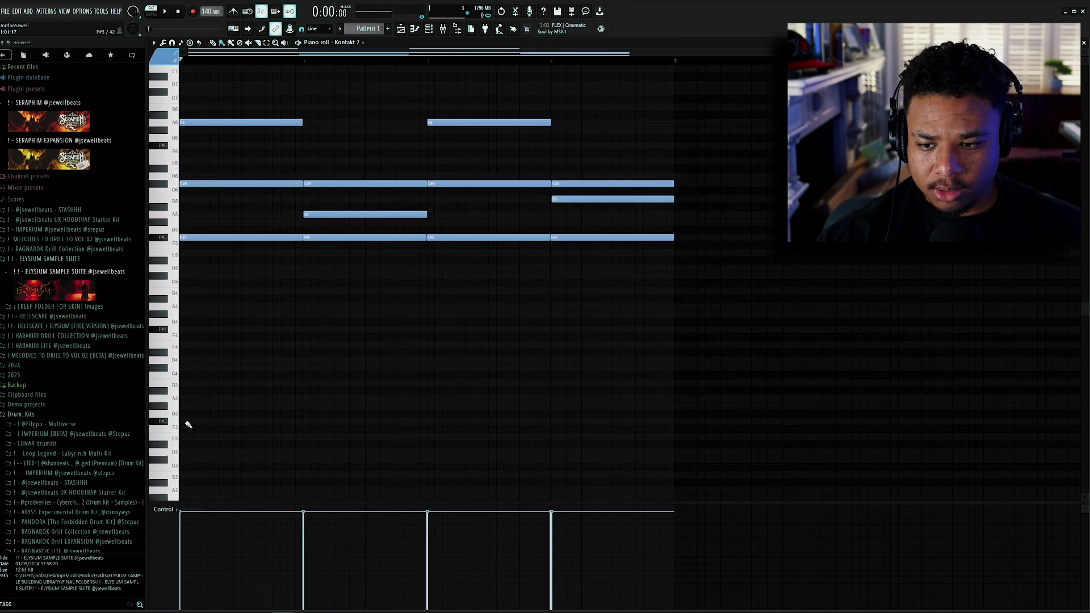
# Step: Copy the F#5 notes down to F#2 as a sustained bass line, ending with a half-bar G2 in bar 4
pyautogui.moveTo(722, 333); pyautogui.dragTo(185, 426)
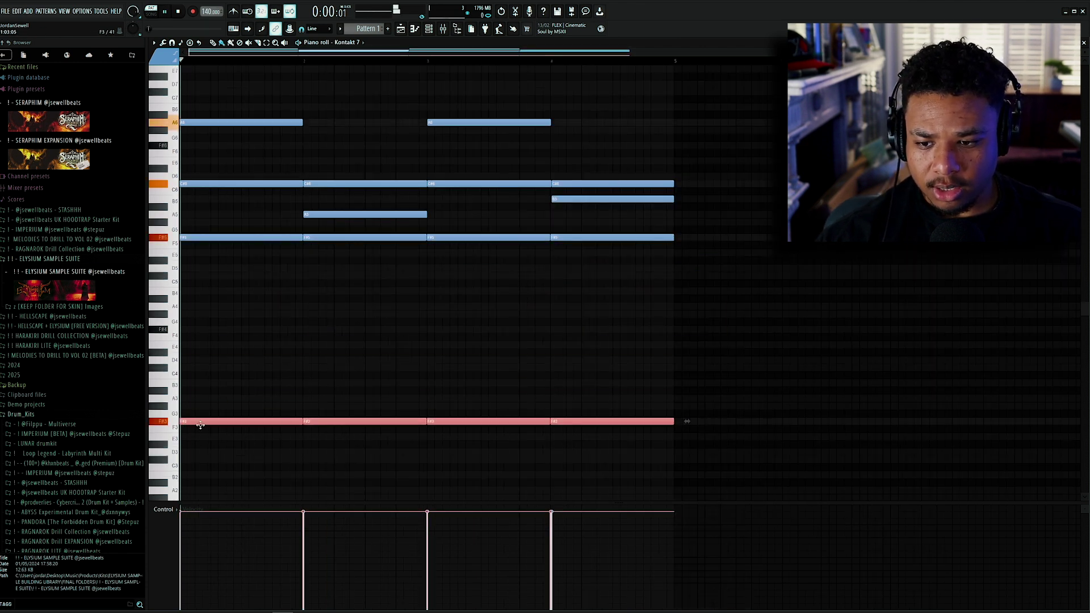
pyautogui.press('space')
pyautogui.scroll(-2, 340, 420)
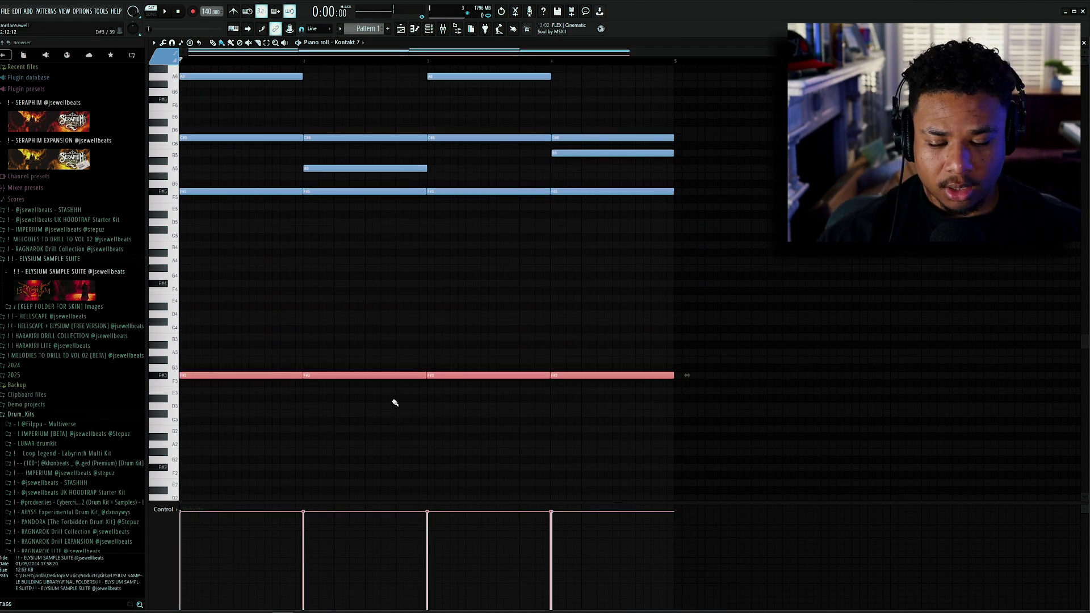
pyautogui.hotkey('ctrl', 'Down')
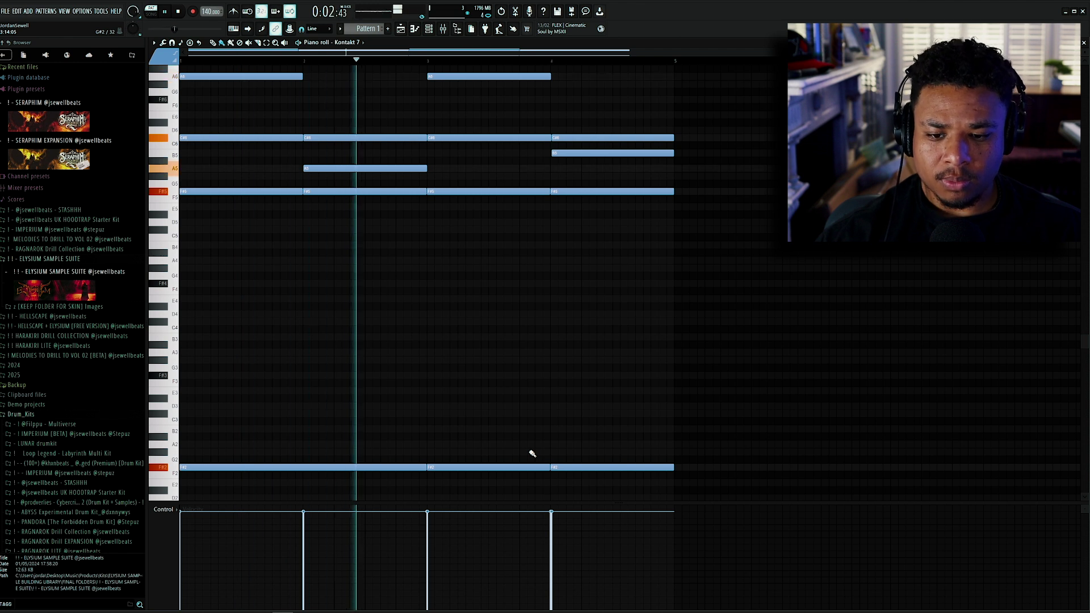
pyautogui.rightClick(553, 467)
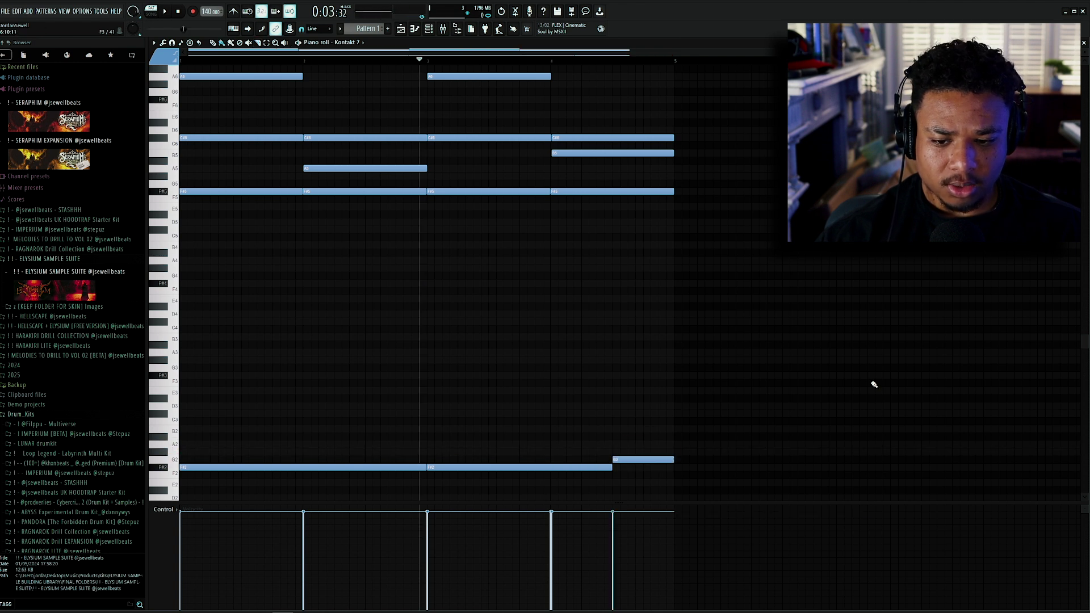
pyautogui.press('space')
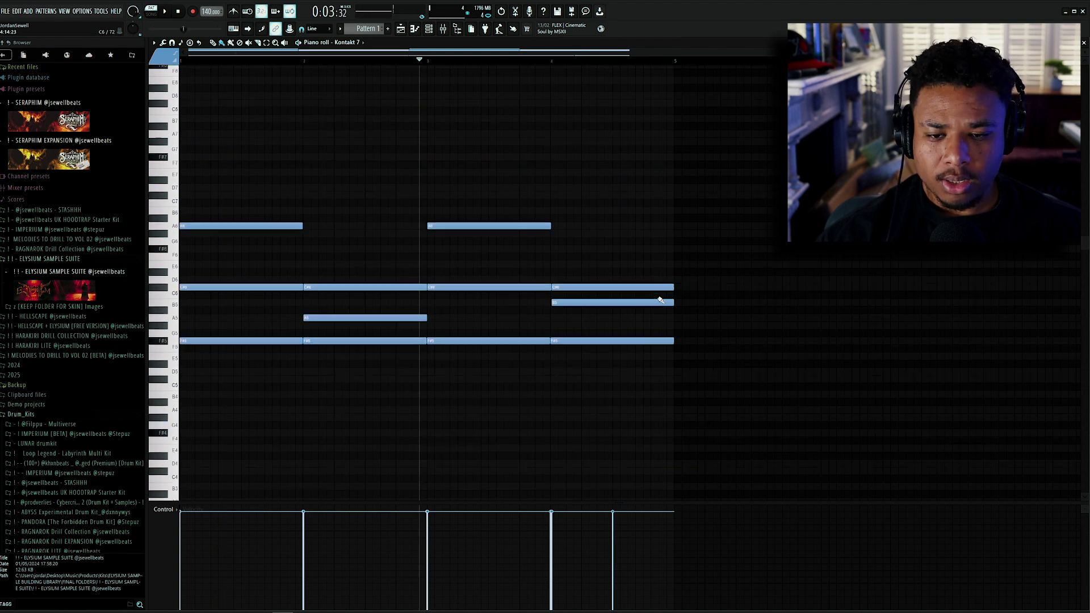
# Step: Select all the chord notes above the bass and strum them so their start times are staggered
pyautogui.scroll(-2, 660, 299)
pyautogui.moveTo(778, 125); pyautogui.dragTo(131, 410)
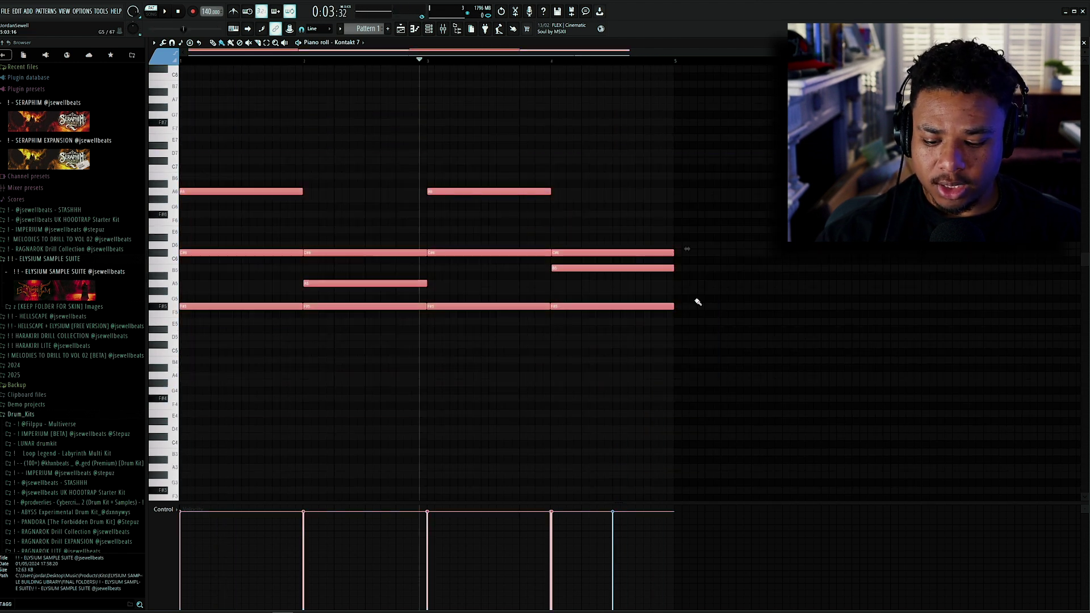
pyautogui.hotkey('alt', 's')
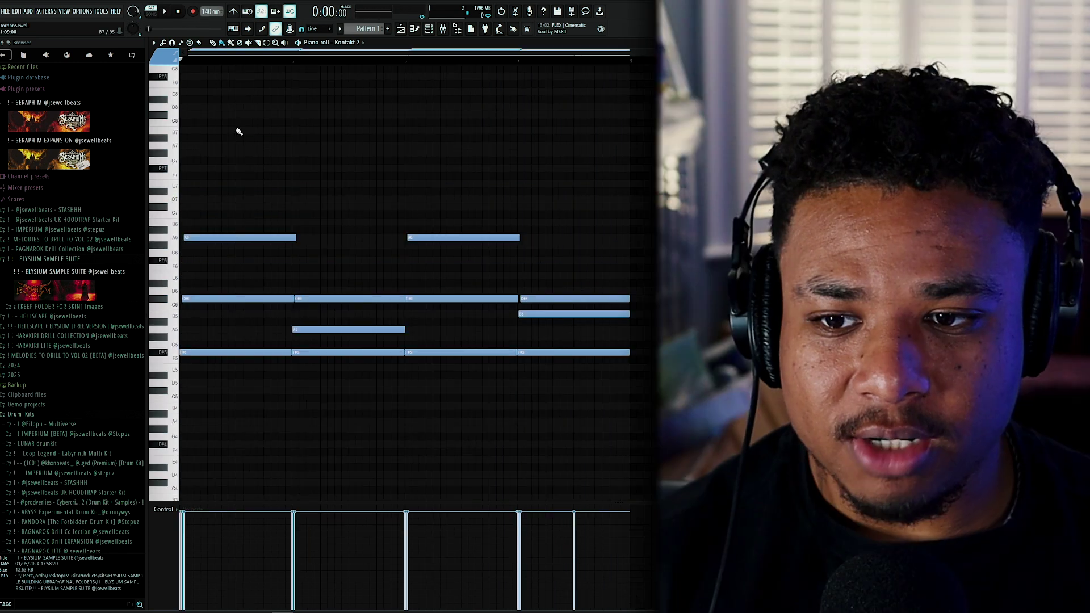
# Step: Draw a melody of overlapping half-bar notes above the chords, rising from F#7 through G#7, A7 and C#8 to D8, and play it back
pyautogui.click(239, 130)
pyautogui.click(253, 153)
pyautogui.click(281, 146)
pyautogui.click(296, 107)
pyautogui.click(317, 114)
pyautogui.click(316, 77)
pyautogui.rightClick(363, 113)
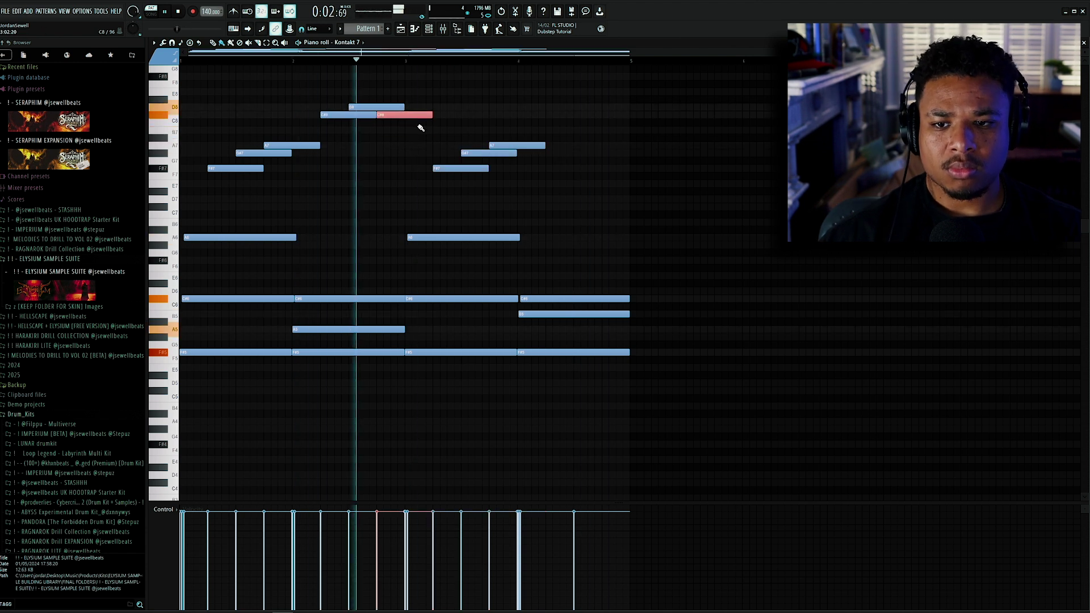
pyautogui.press('space')
pyautogui.press('space')
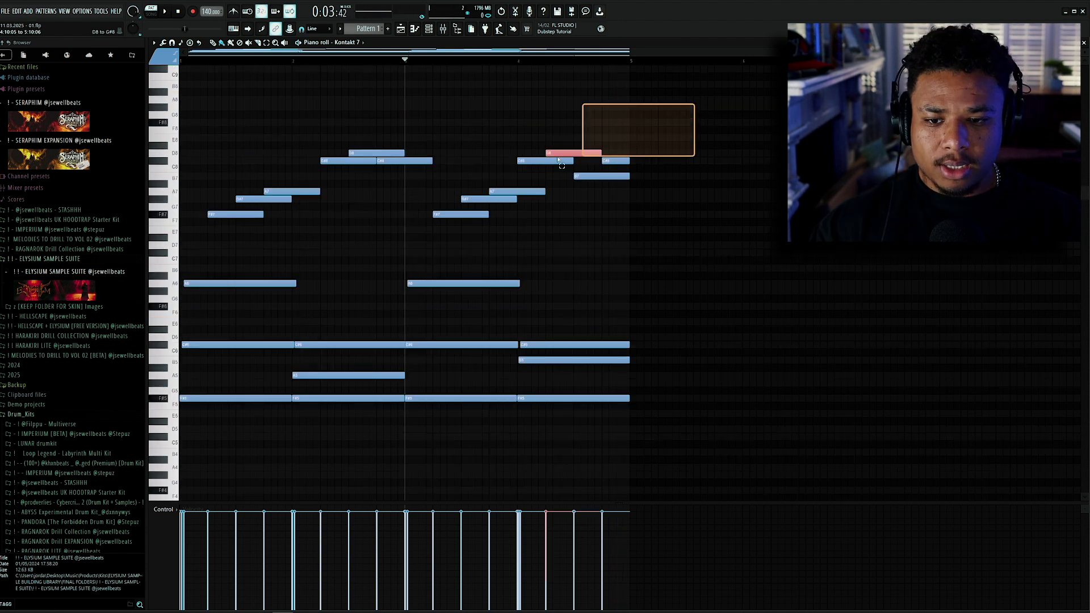
# Step: Randomize the velocities of the melody notes, the chord notes and the bass notes as separate groups
pyautogui.moveTo(558, 160); pyautogui.dragTo(207, 241)
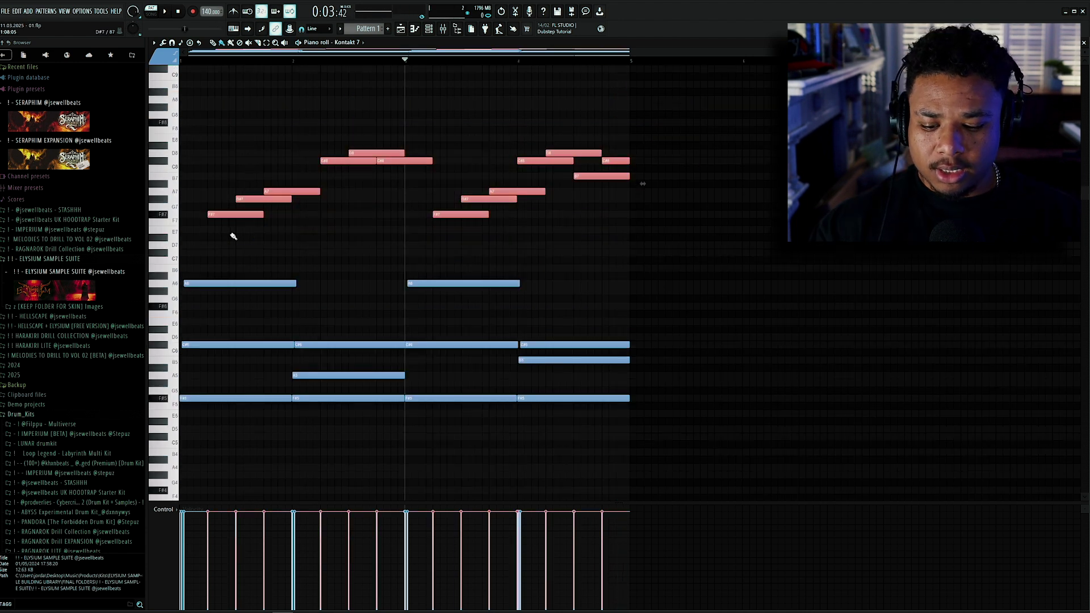
pyautogui.hotkey('alt', 'r')
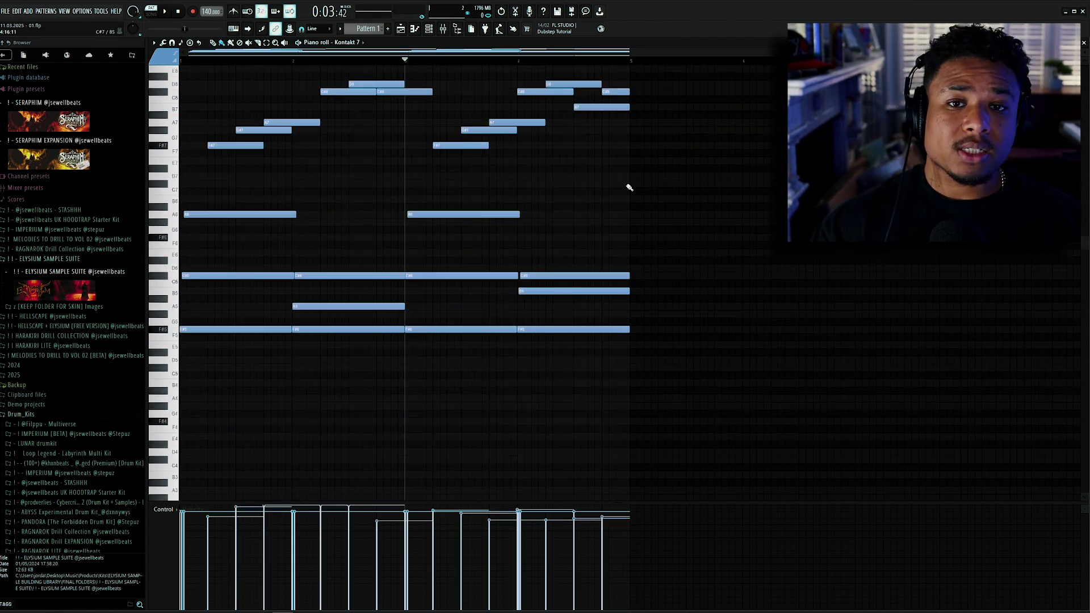
pyautogui.moveTo(683, 158); pyautogui.dragTo(197, 396)
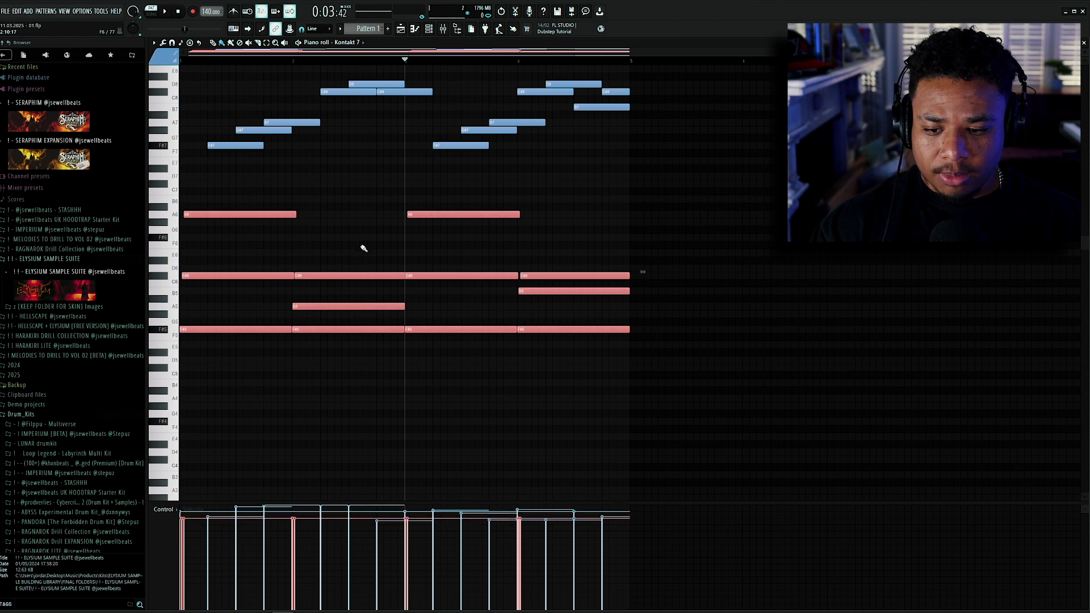
pyautogui.hotkey('alt', 'r')
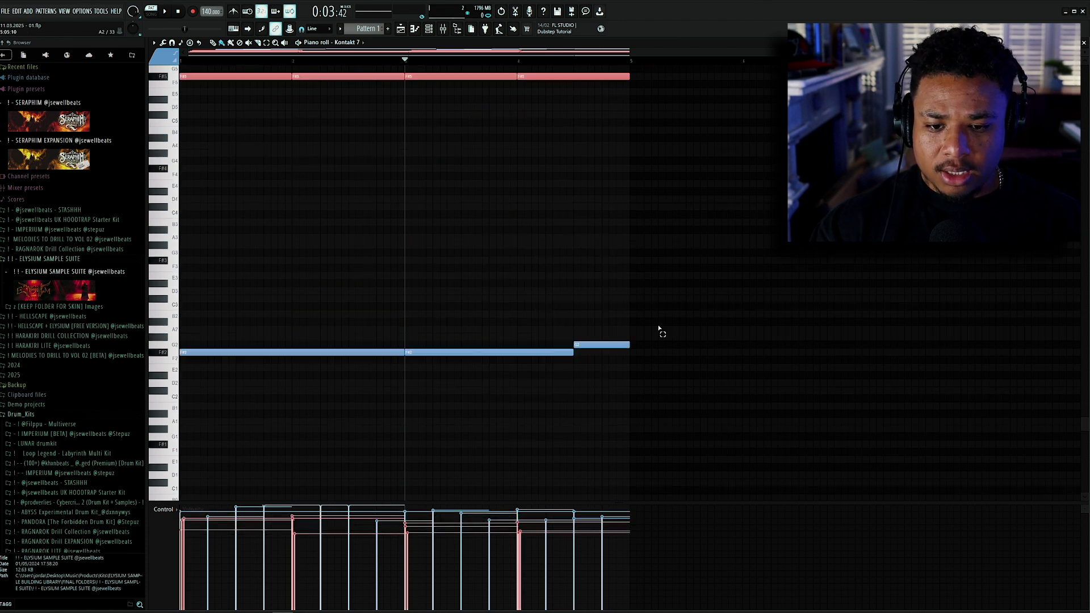
pyautogui.moveTo(659, 331); pyautogui.dragTo(206, 401)
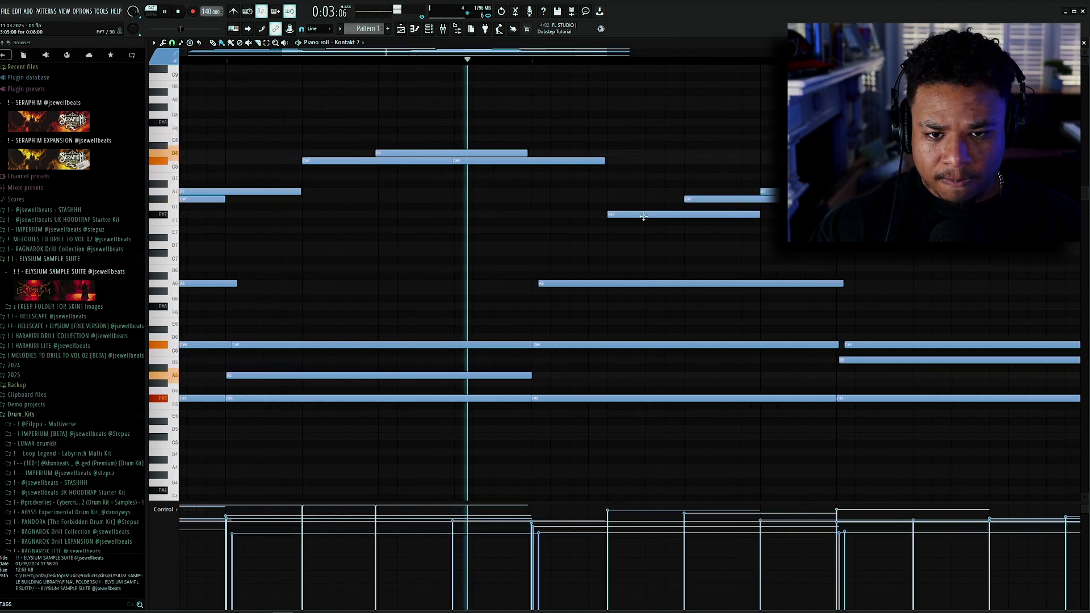
pyautogui.scroll(-2, 643, 217)
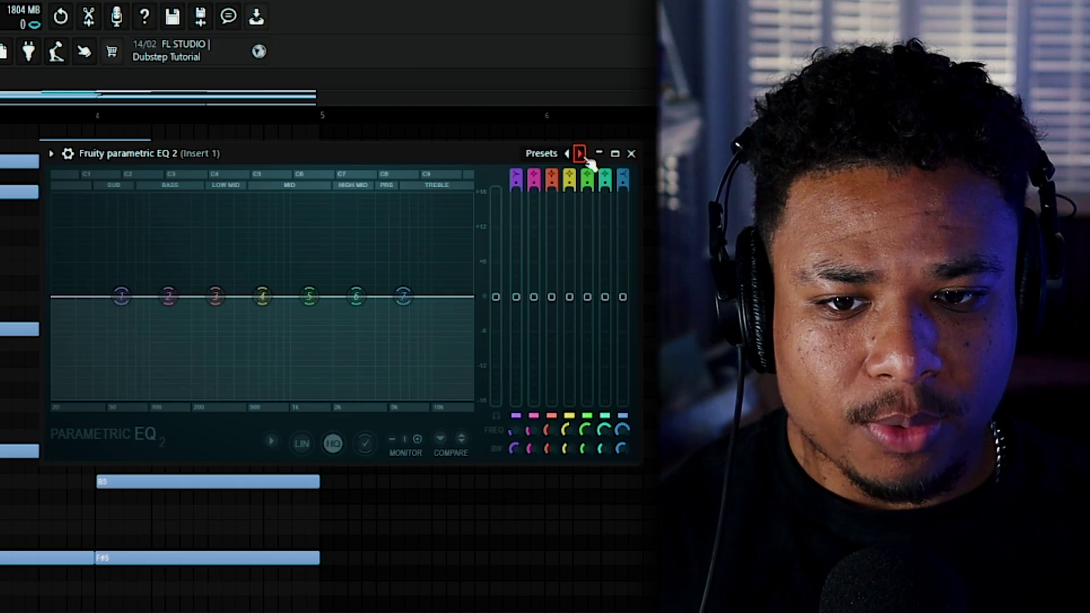
# Step: Load the "20Hz + 18kHz cut" preset in Fruity parametric EQ 2 on Insert 1
pyautogui.click(762, 81)
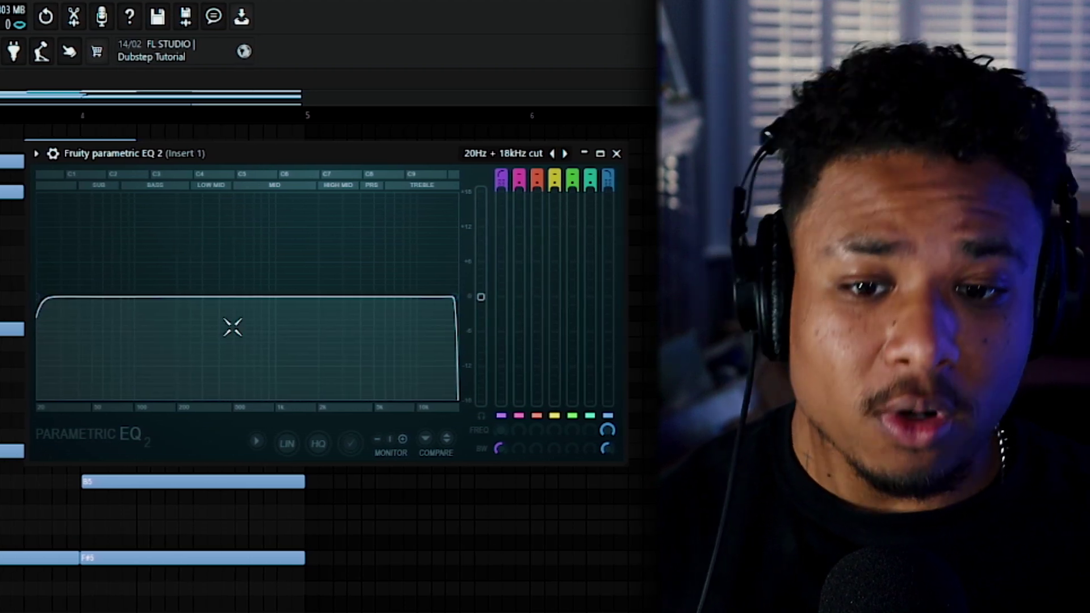
pyautogui.press('space')
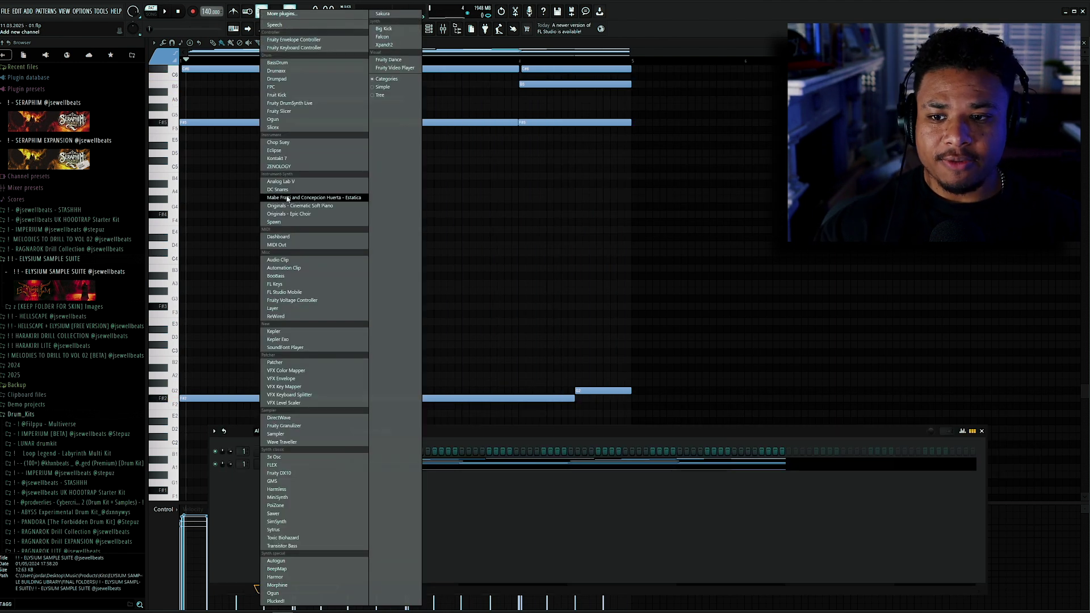
# Step: Load the [ELYSIUM] - [Low Strings] bass one-shot from ELYSIUM SAMPLE SUITE and paste the Kontakt bass notes into its piano roll
pyautogui.click(581, 504)
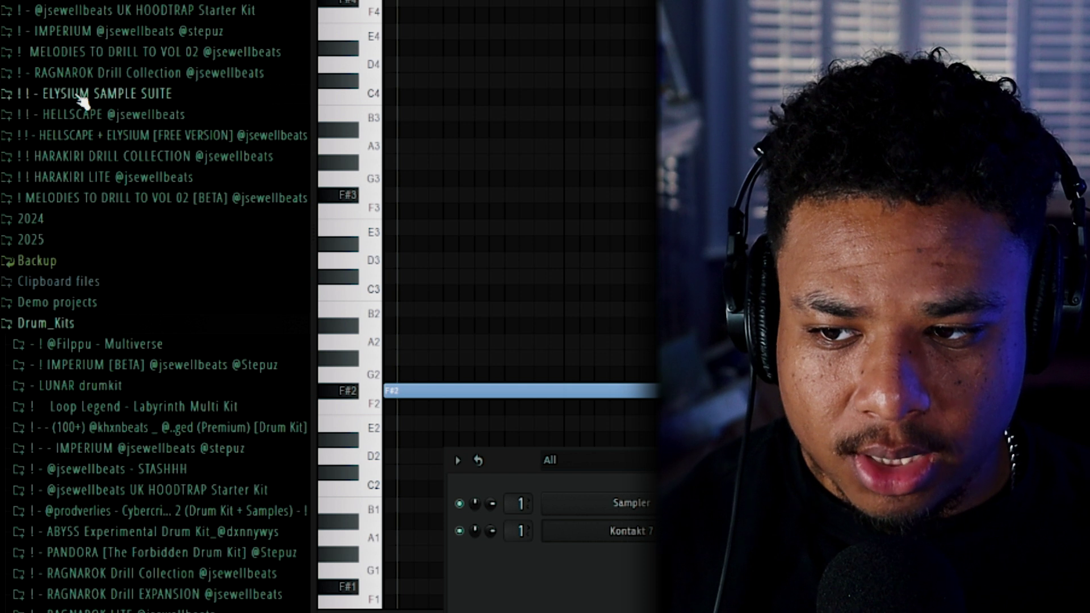
pyautogui.click(39, 259)
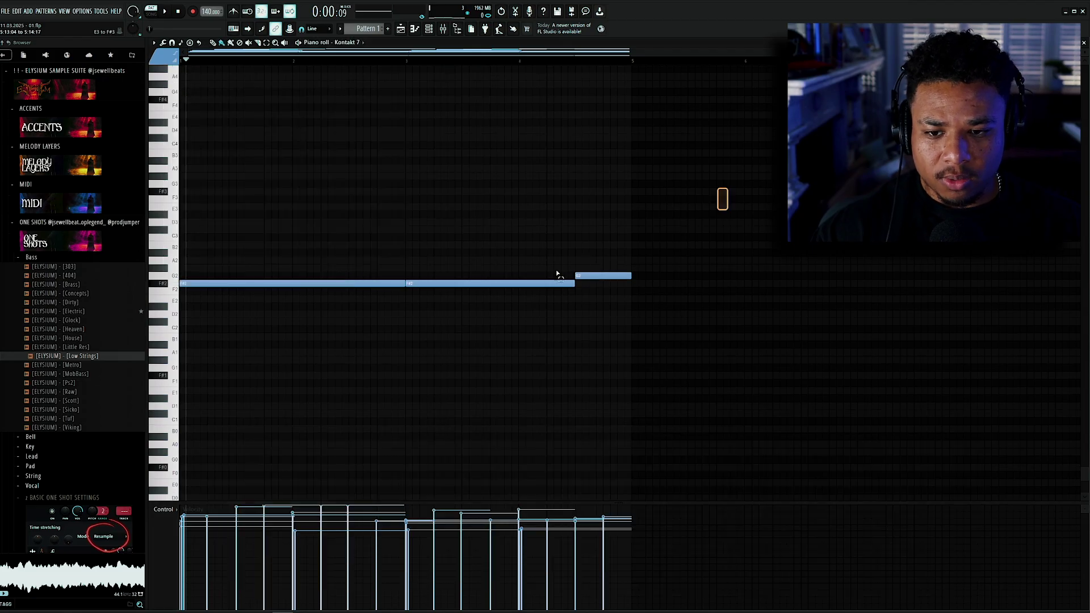
pyautogui.hotkey('ctrl', 'a')
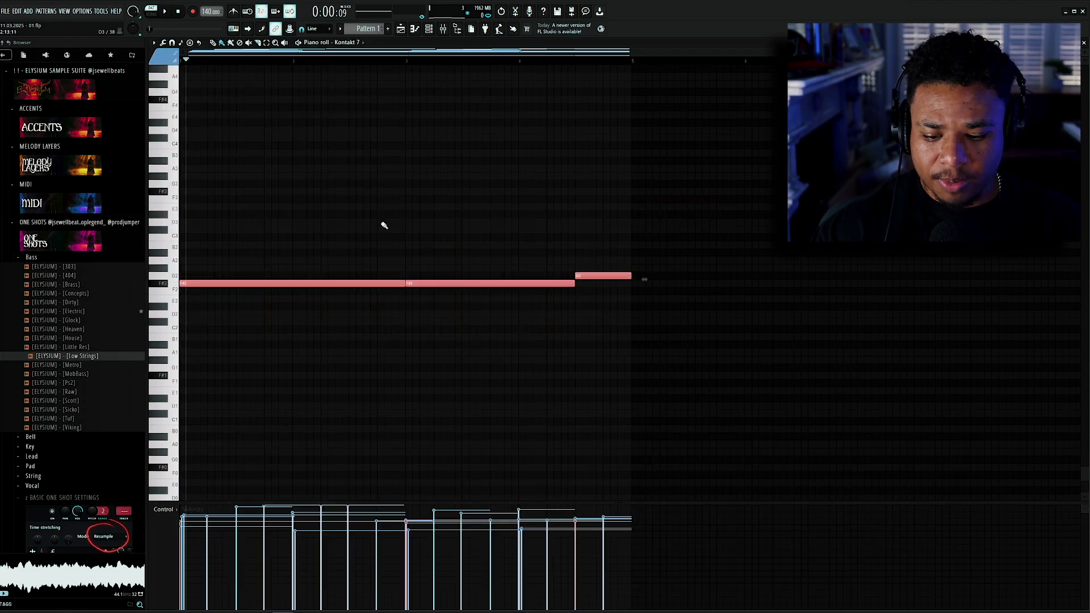
pyautogui.hotkey('ctrl', 'v')
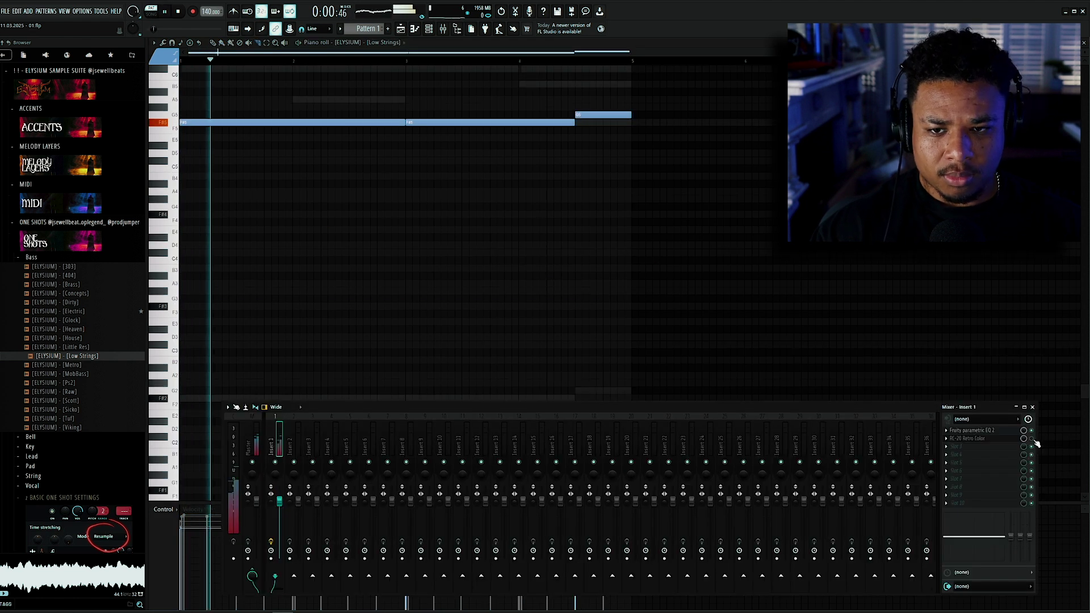
# Step: Rework the Low Strings line with F#4 in bar 2, adding a half-bar C#4 ending bar 2 and a short A4 ending bar 4
pyautogui.press('F9')
pyautogui.press('space')
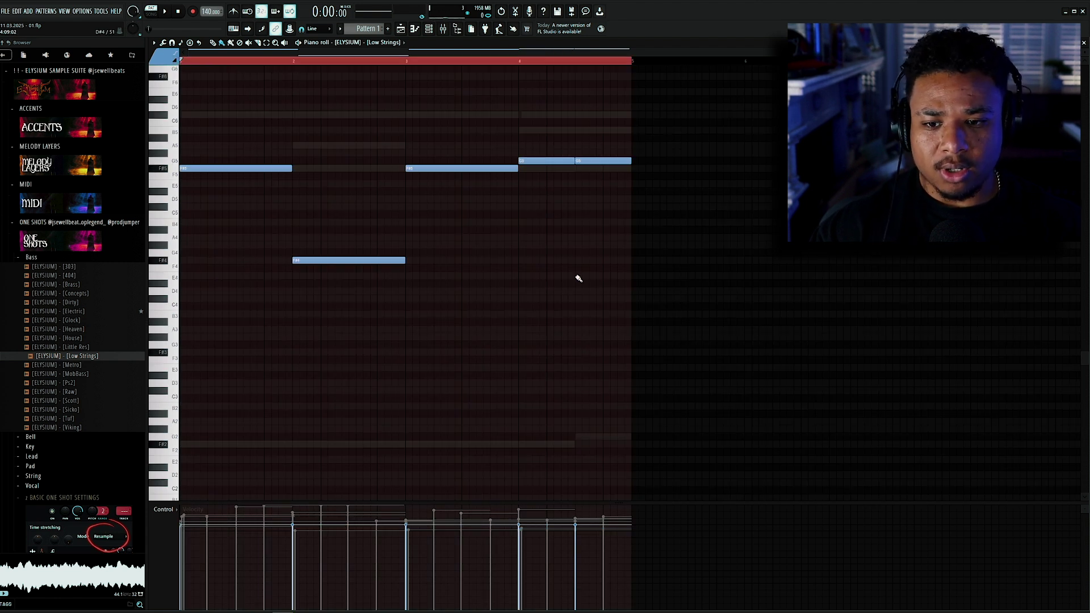
pyautogui.click(354, 299)
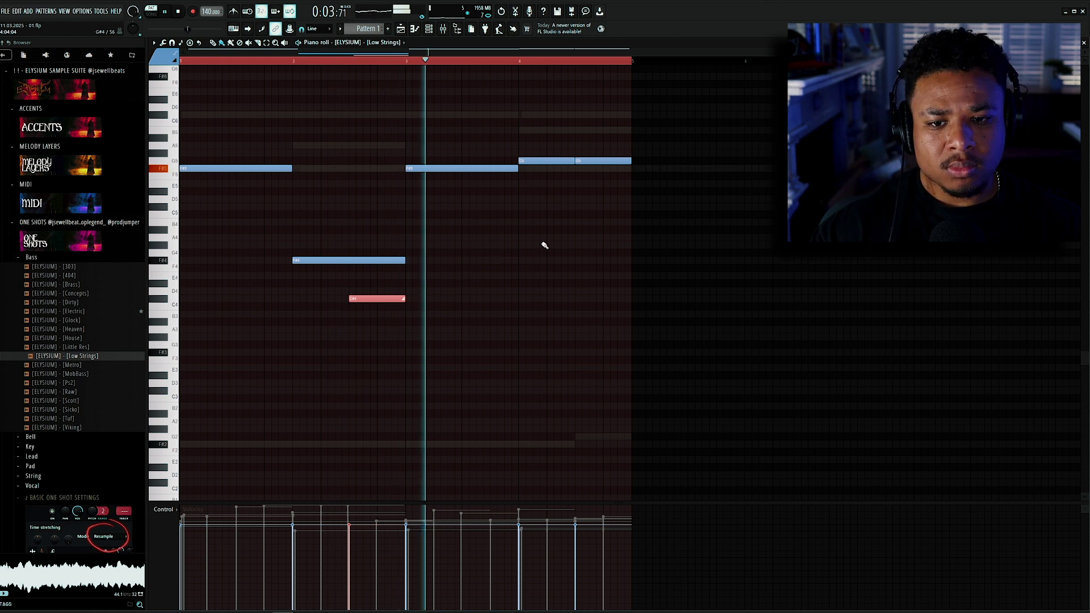
pyautogui.click(597, 238)
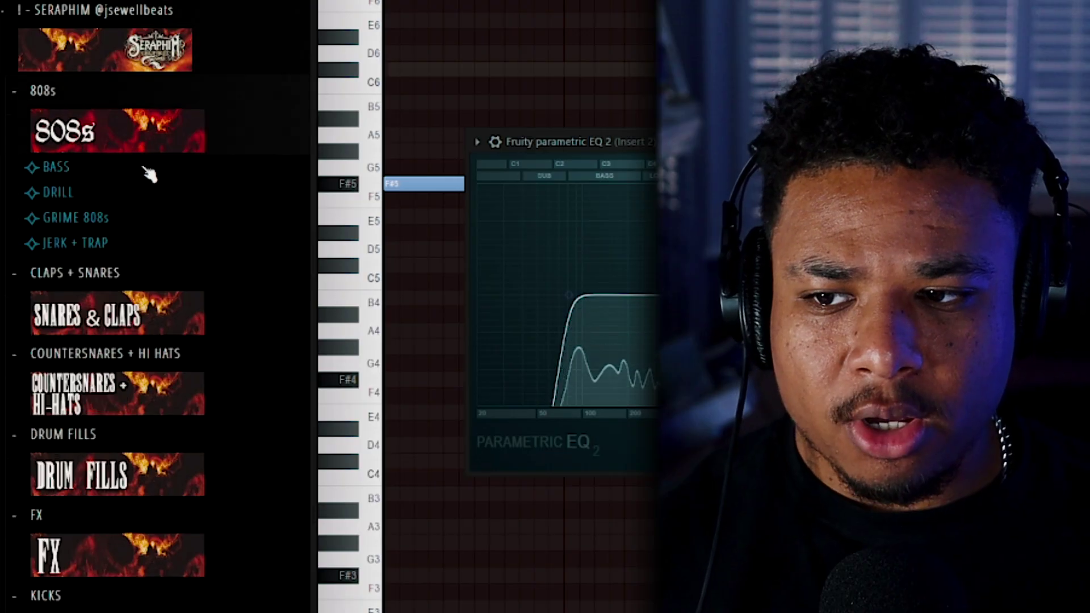
# Step: Add [SERAPHIM] - War Reese Bass from the SERAPHIM 808s bass folder and give it the Low Strings notes
pyautogui.click(62, 168)
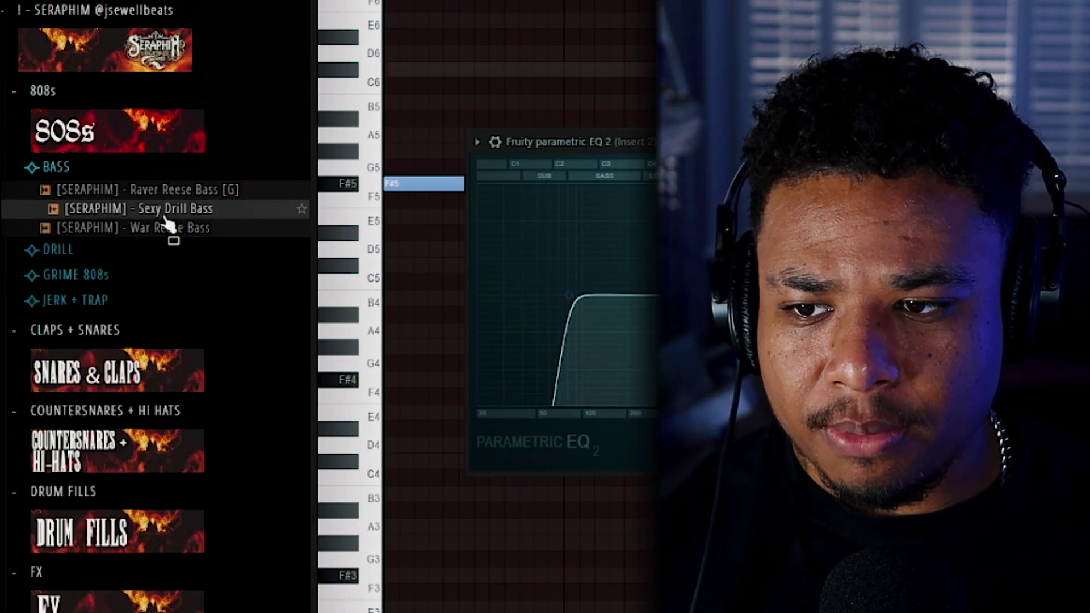
pyautogui.moveTo(170, 229); pyautogui.dragTo(177, 226)
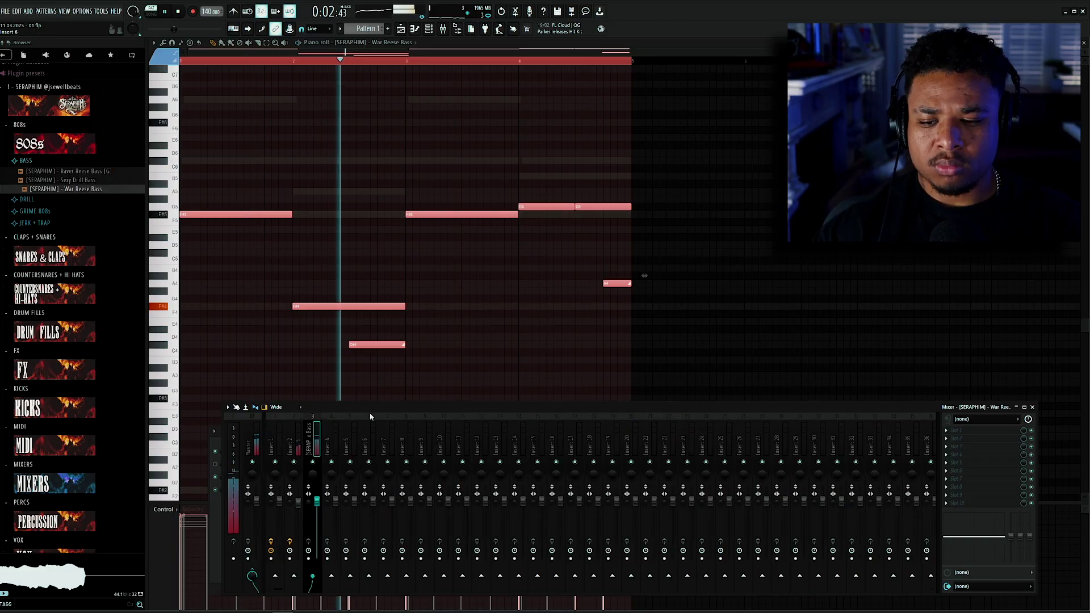
# Step: Add the HalfTime effect to Insert 1 after the parametric EQ and set its loop length to 1/2
pyautogui.moveTo(370, 416); pyautogui.dragTo(384, 359)
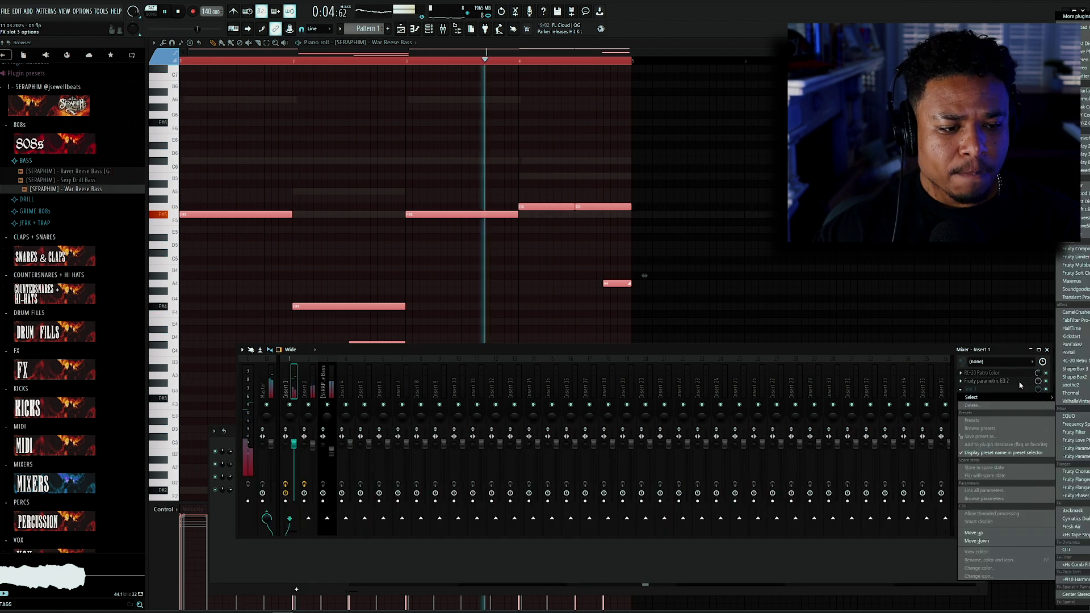
pyautogui.click(1072, 328)
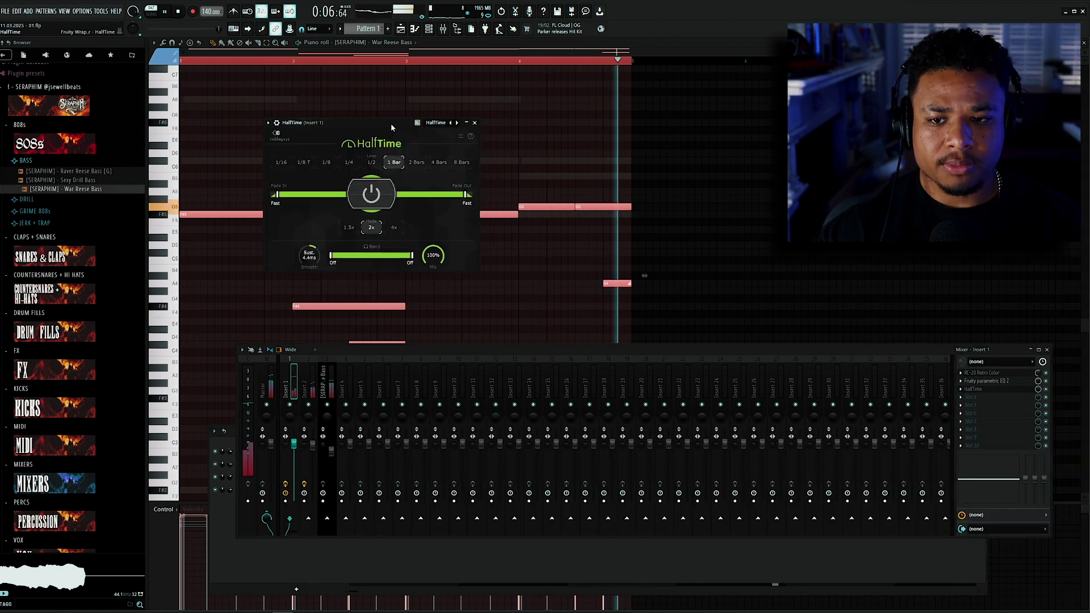
pyautogui.moveTo(391, 128); pyautogui.dragTo(574, 140)
pyautogui.moveTo(558, 138); pyautogui.dragTo(646, 146)
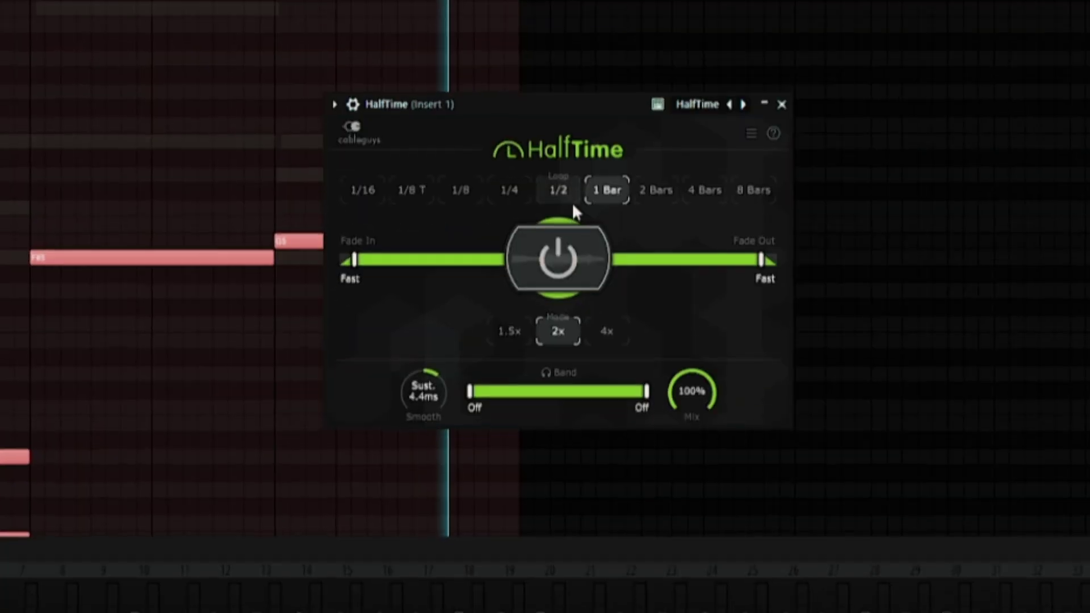
pyautogui.click(635, 182)
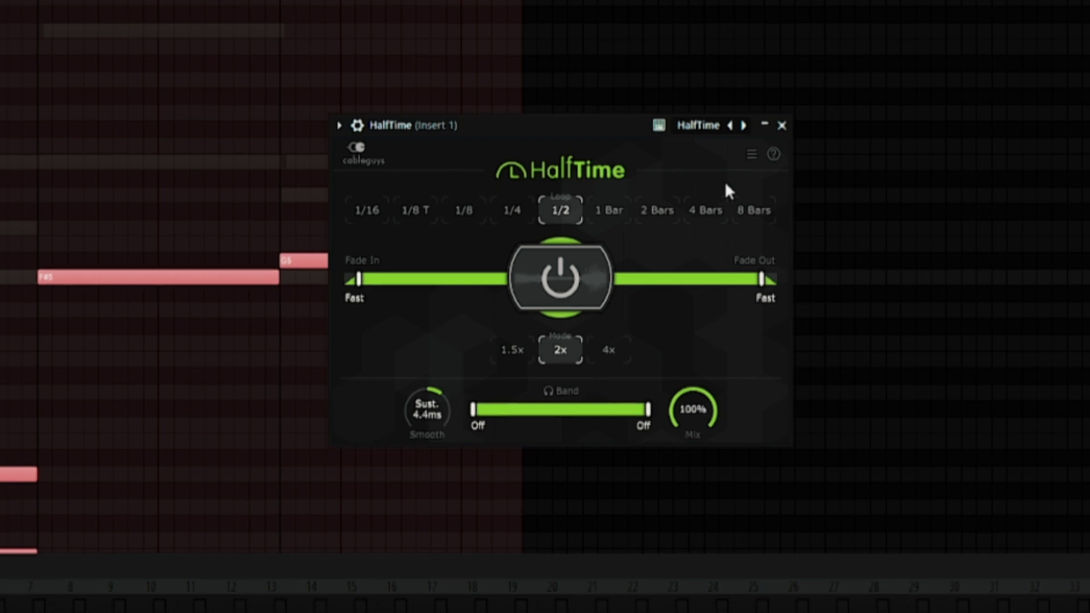
# Step: Add an Xpand!2 channel and load the Beneath The Waves+ preset from 001 Bright Pads into part A
pyautogui.moveTo(617, 134); pyautogui.dragTo(646, 139)
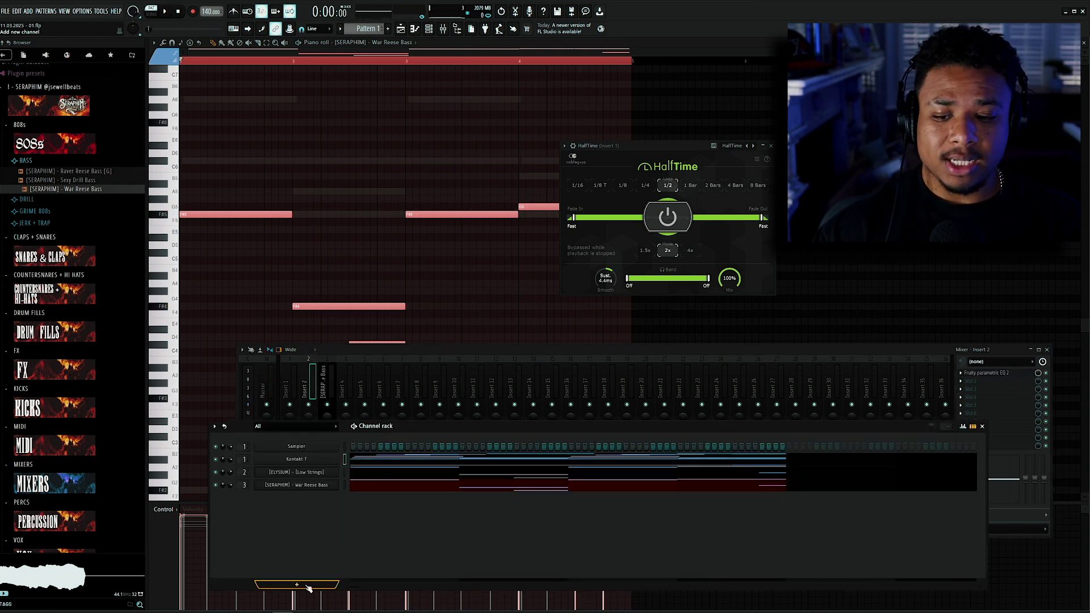
pyautogui.click(306, 586)
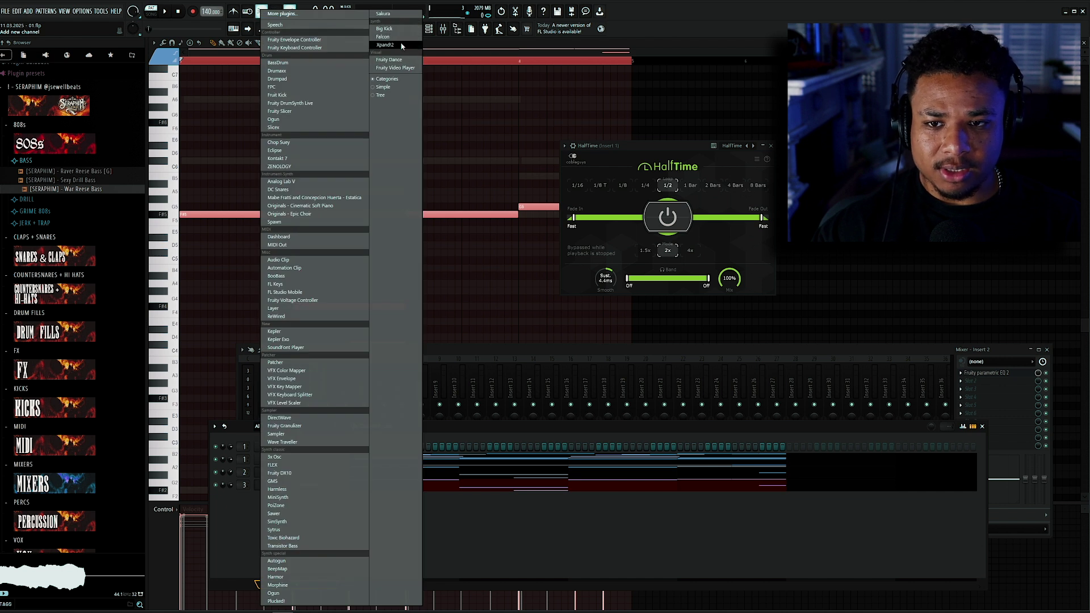
pyautogui.click(386, 45)
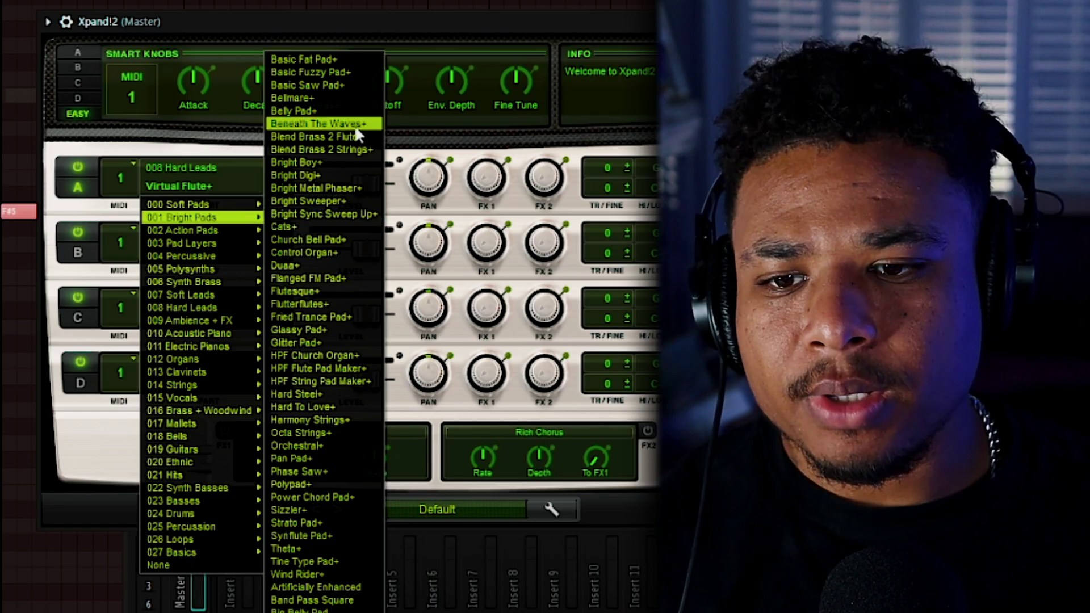
pyautogui.click(349, 124)
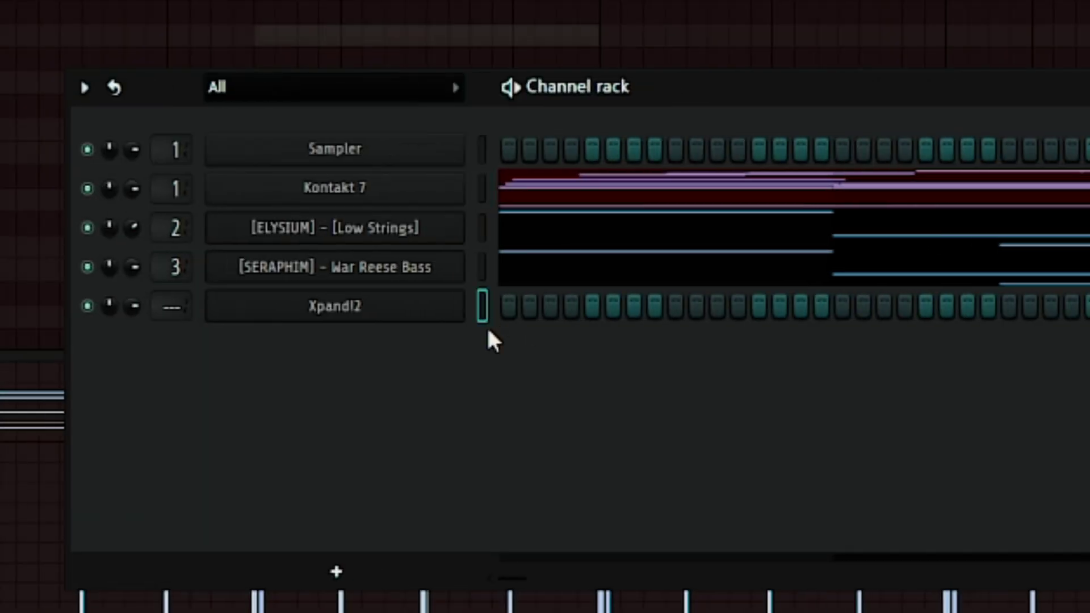
# Step: Paste the copied Kontakt 7 chord and lead notes into the Xpand!2 piano roll
pyautogui.hotkey('ctrl', 'v')
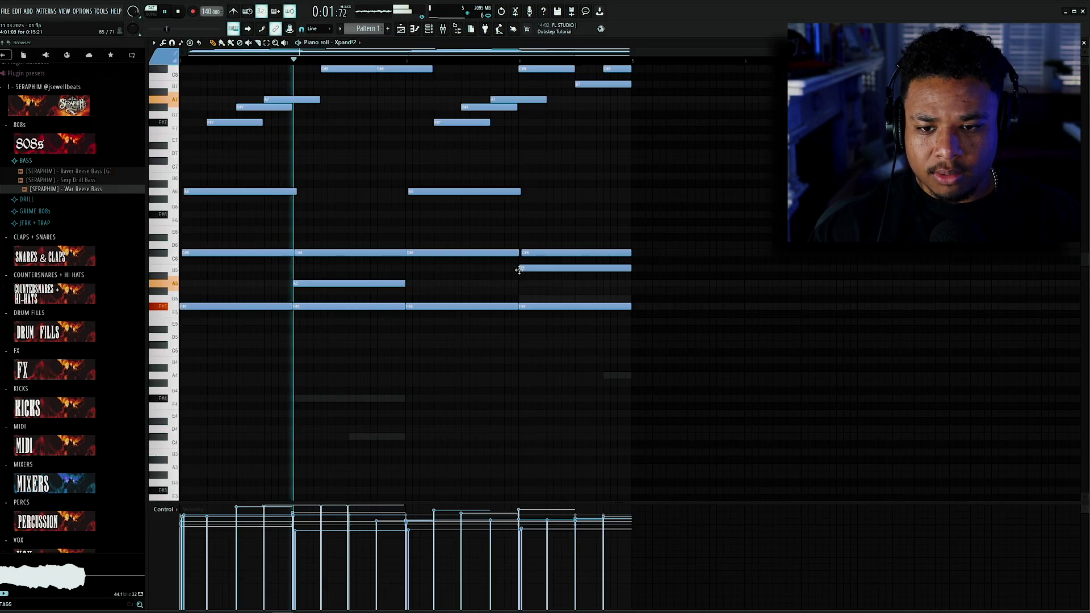
pyautogui.scroll(3, 472, 347)
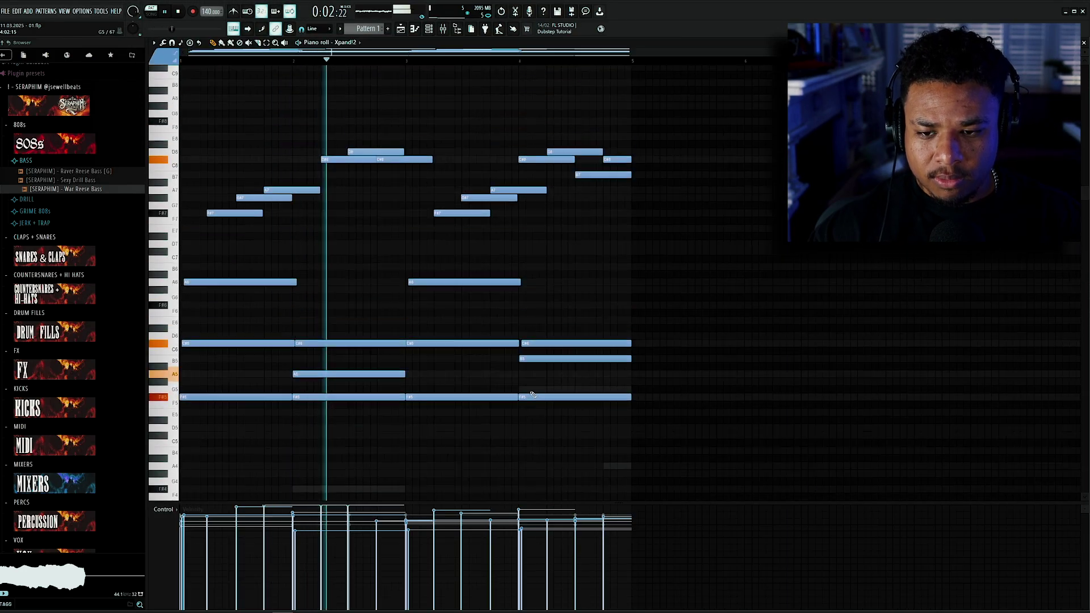
pyautogui.scroll(10, 509, 380)
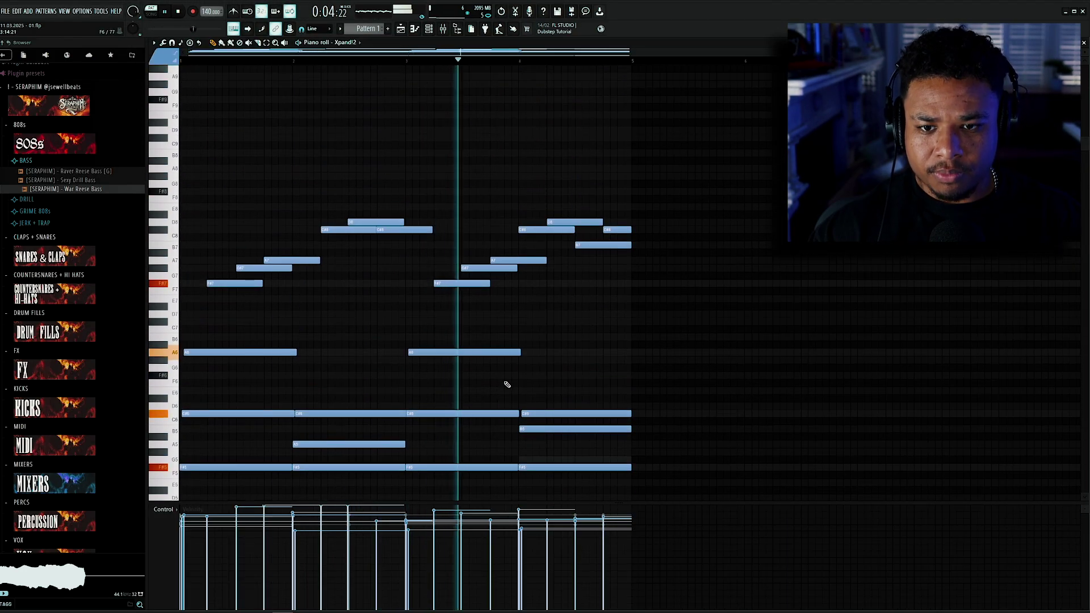
pyautogui.scroll(-2, 526, 369)
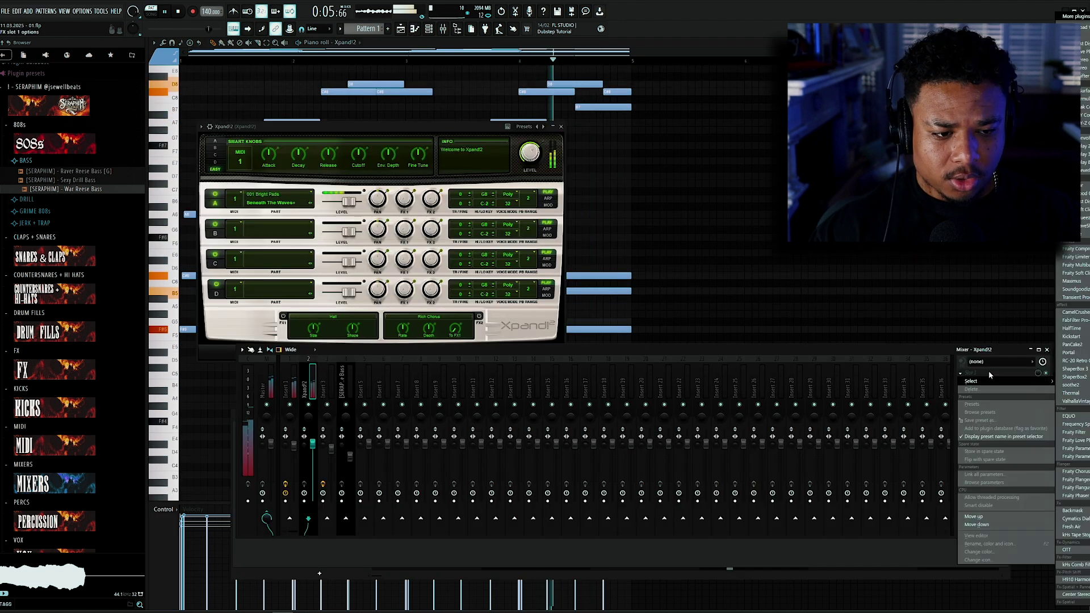
# Step: Add the HalfTime effect to the Xpand!2 mixer track and lower that track's volume
pyautogui.click(1071, 328)
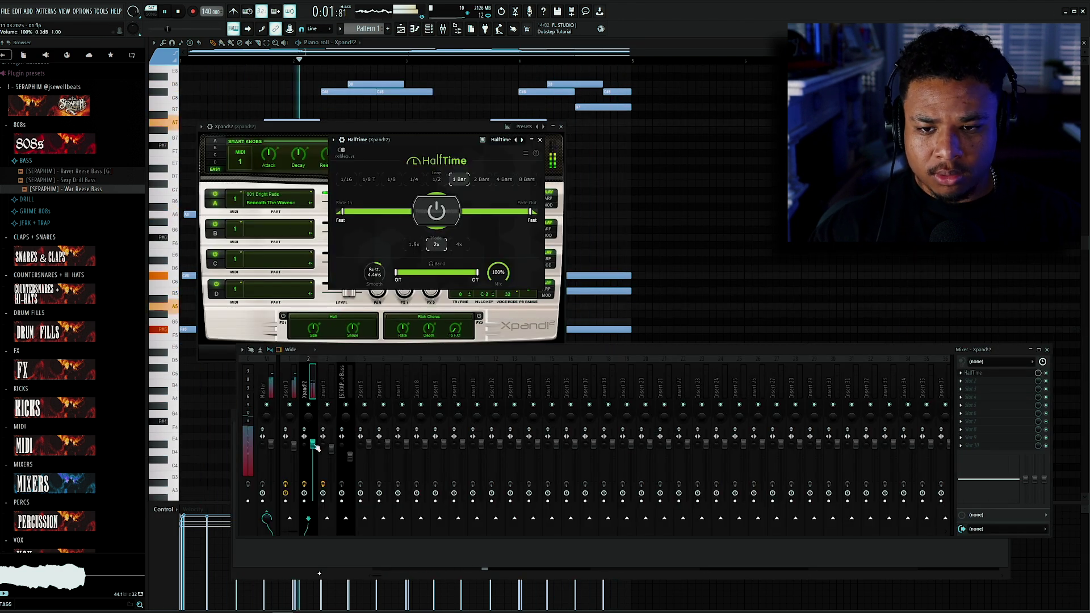
pyautogui.moveTo(314, 445); pyautogui.dragTo(314, 453)
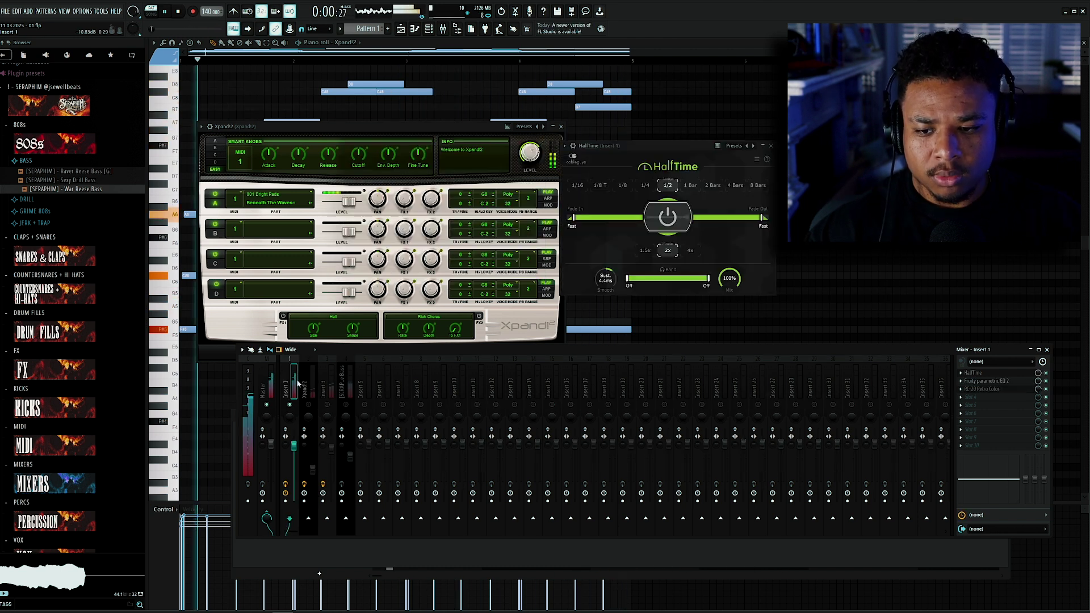
# Step: Load Portal in effect slot 4 of Insert 1 with the TEXTURE preset
pyautogui.click(988, 397)
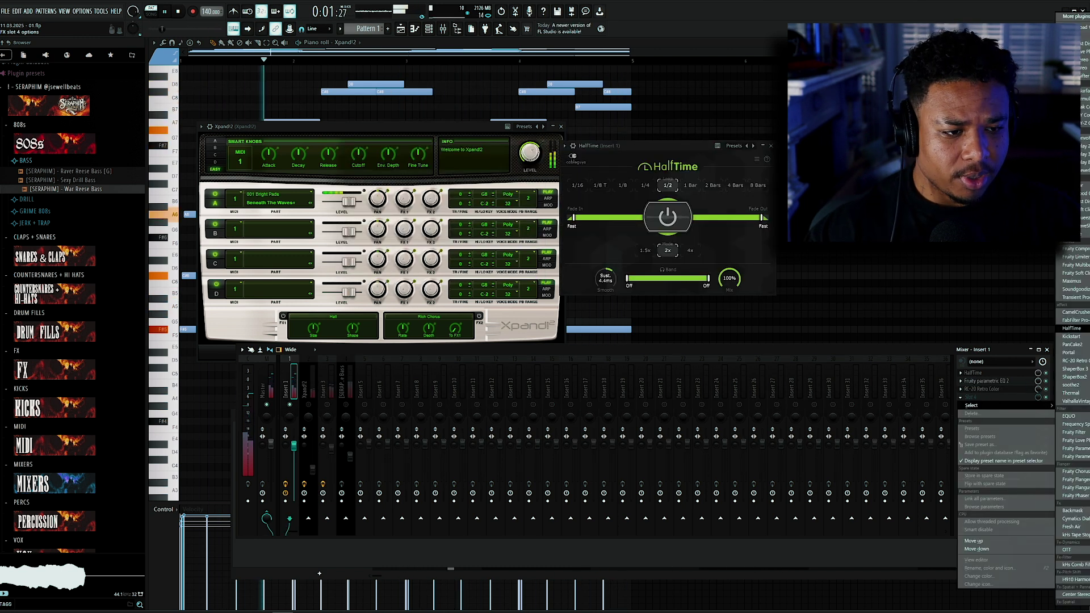
pyautogui.click(1075, 356)
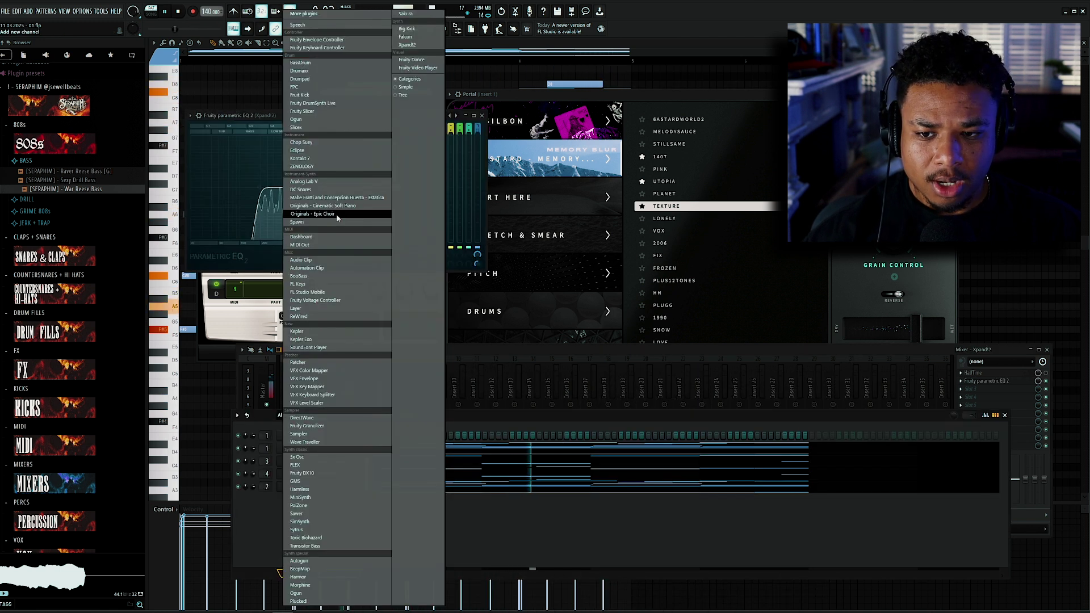
# Step: Add an Originals - Epic Choir channel with the Sopranos & Altos: Long Ahh sound and give it the copied melody notes
pyautogui.click(337, 215)
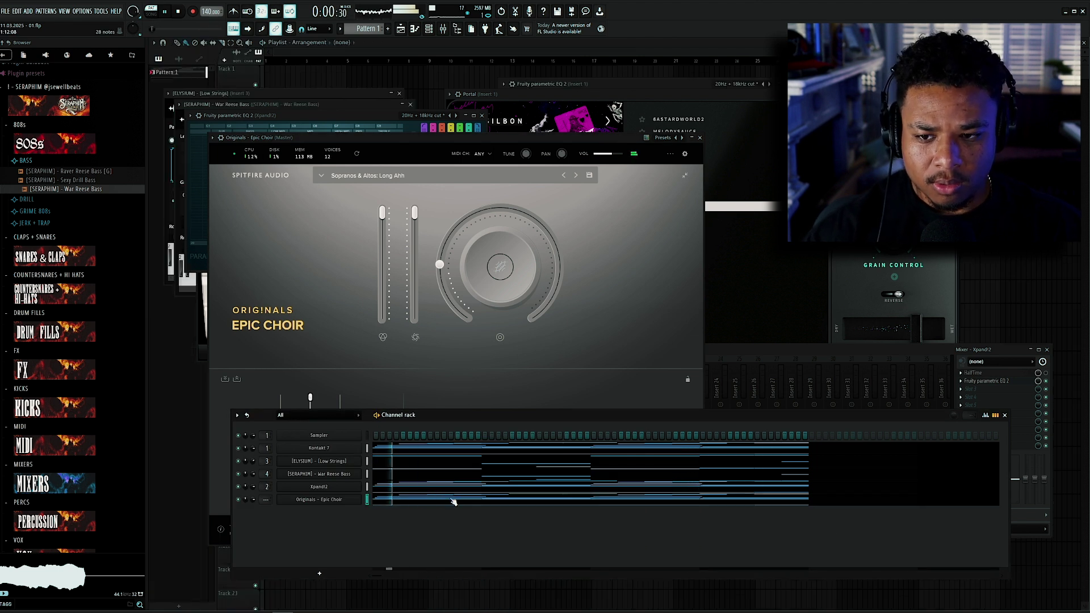
pyautogui.click(453, 503)
pyautogui.hotkey('ctrl', 'a')
pyautogui.scroll(2, 599, 259)
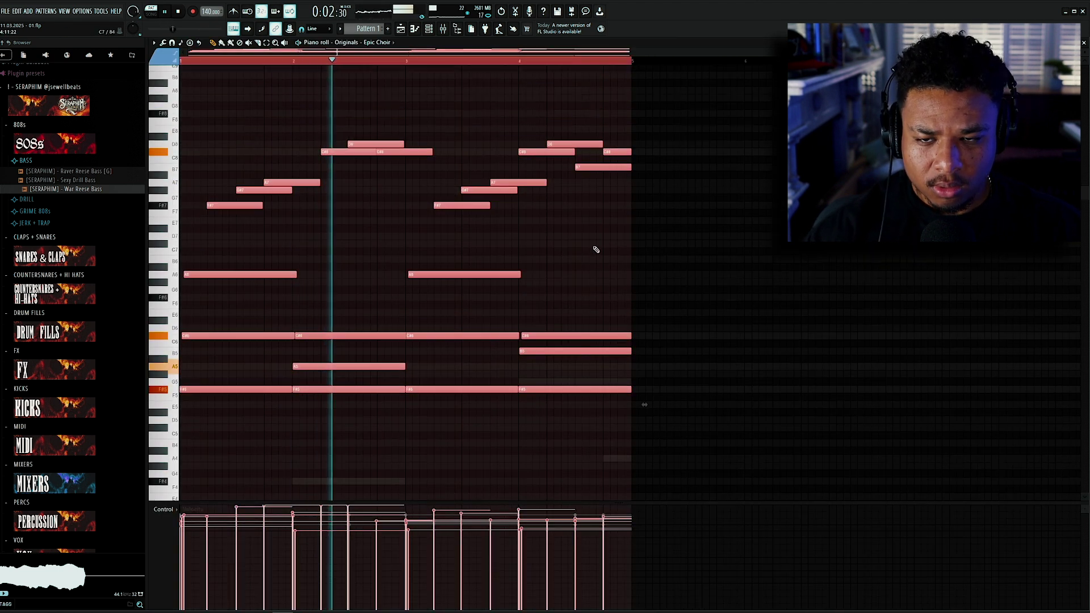
# Step: Delete the lowest row of bass notes from the Epic Choir piano roll across all four bars
pyautogui.scroll(-6, 506, 245)
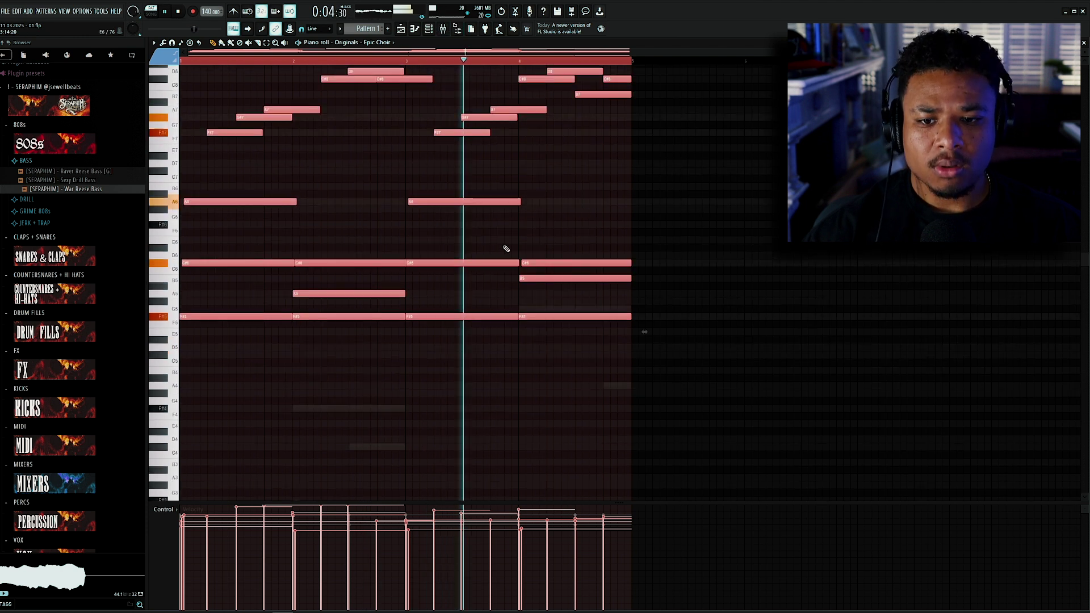
pyautogui.scroll(-6, 525, 254)
pyautogui.moveTo(672, 253); pyautogui.dragTo(193, 332)
pyautogui.scroll(7, 409, 283)
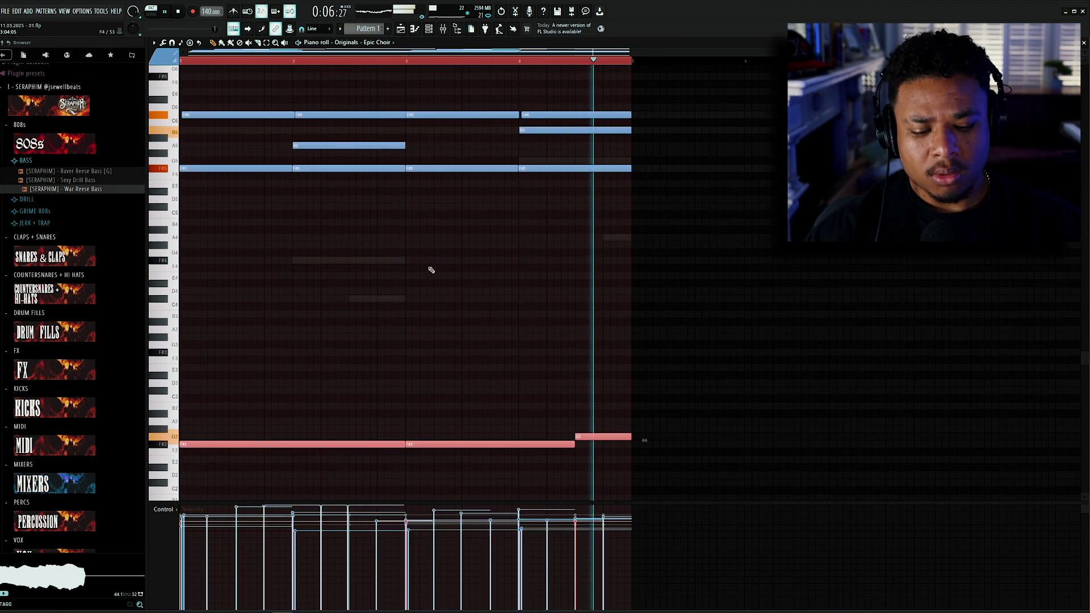
pyautogui.press('Delete')
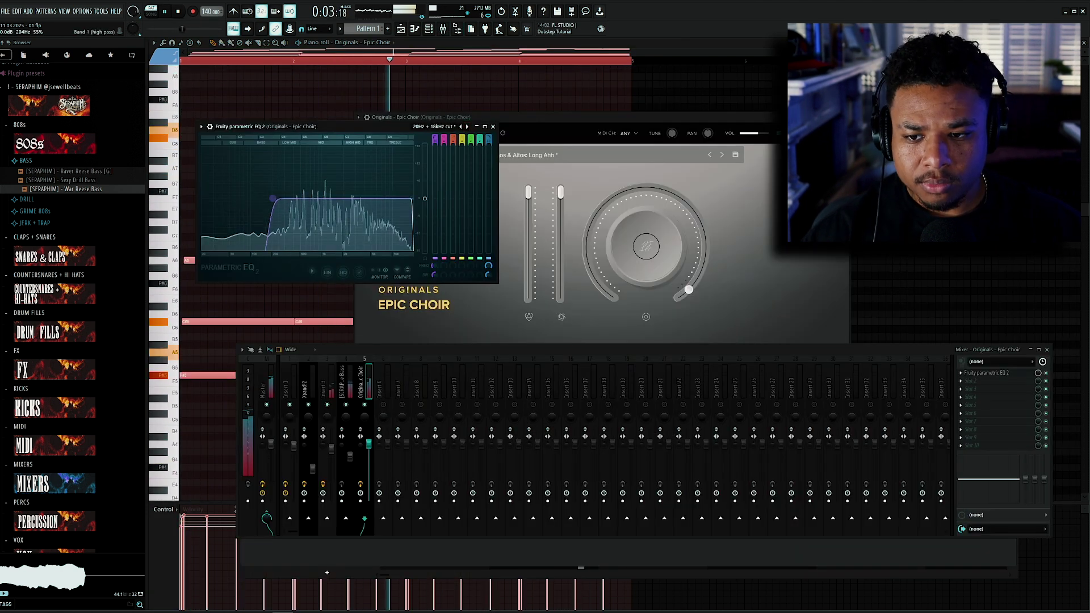
# Step: Add Kickstart after the parametric EQ on the Epic Choir mixer track and reduce its mix to about 81%
pyautogui.click(992, 387)
pyautogui.click(1078, 337)
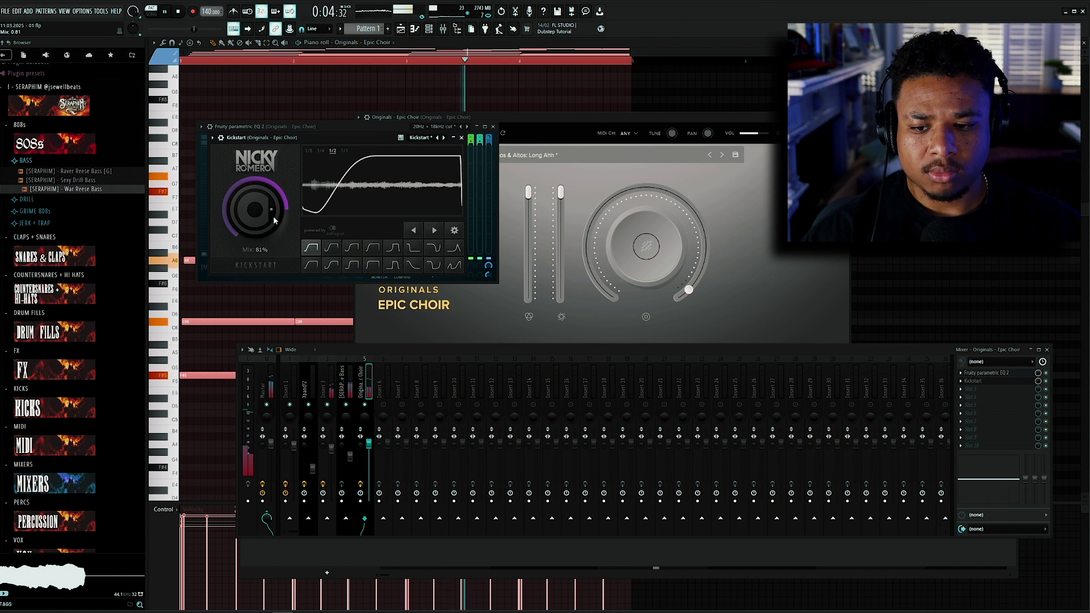
# Step: Mute the [ELYSIUM] - [Low Strings] channel in the channel rack
pyautogui.press('F6')
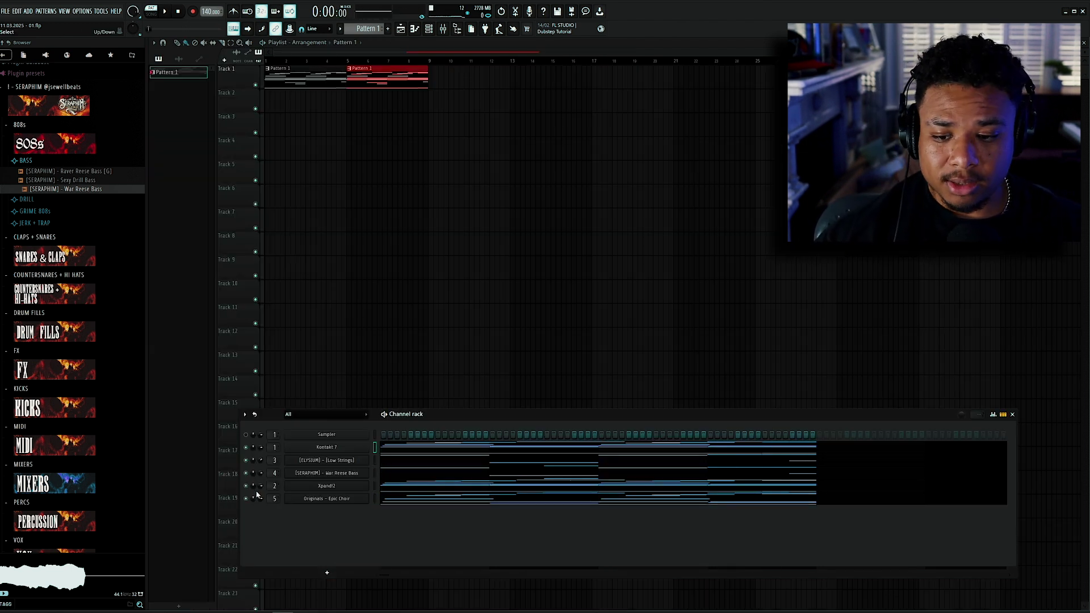
pyautogui.click(246, 461)
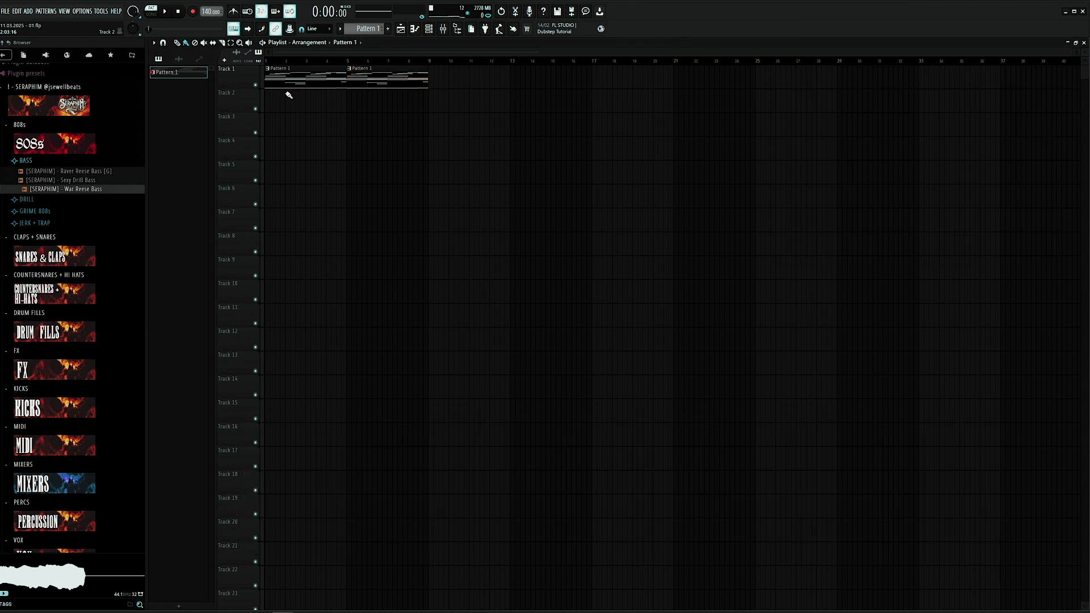
# Step: Consolidate playlist Track 1 into an audio clip and reverse the resulting audio
pyautogui.rightClick(111, 74)
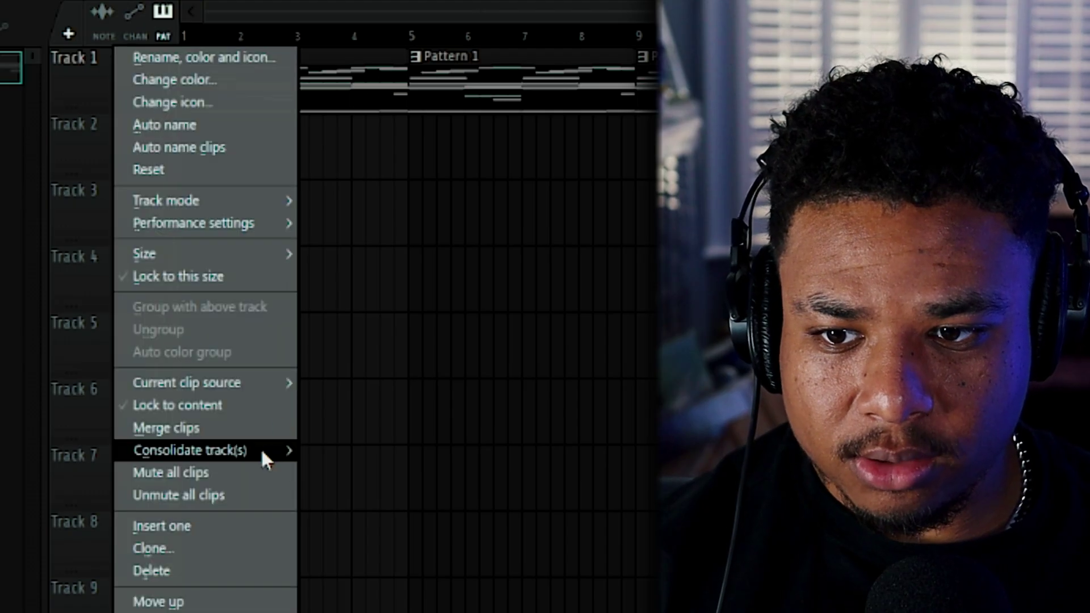
pyautogui.moveTo(260, 447)
pyautogui.click(365, 450)
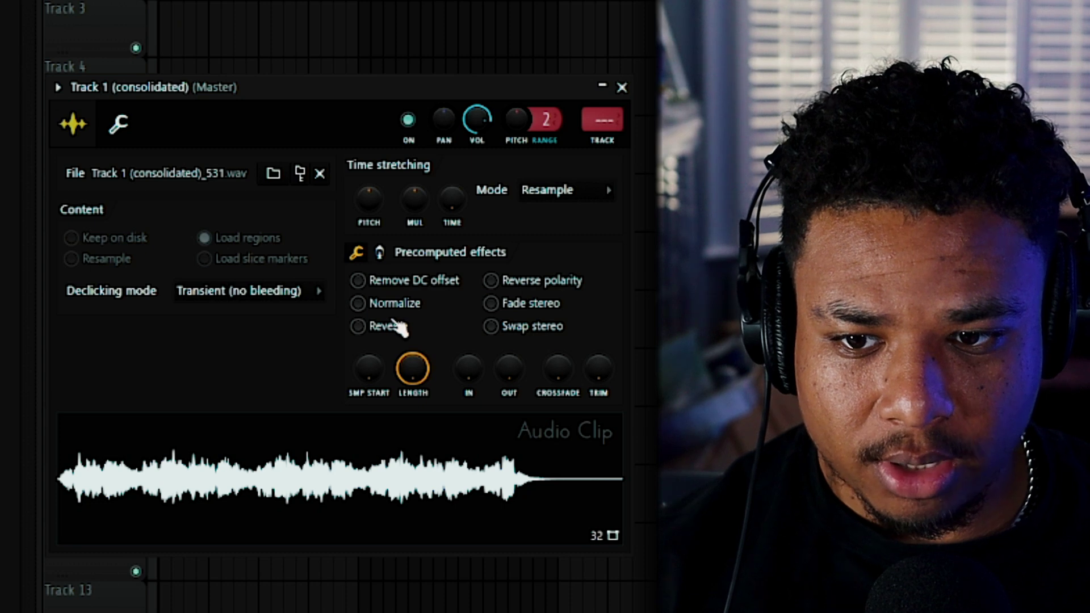
pyautogui.click(363, 325)
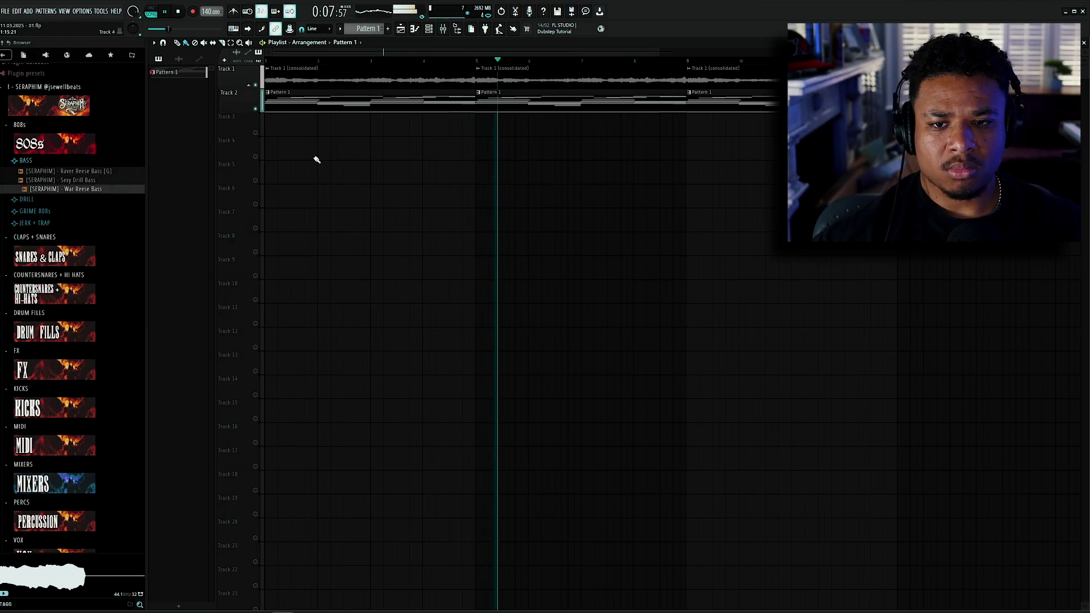
pyautogui.scroll(-2, 321, 153)
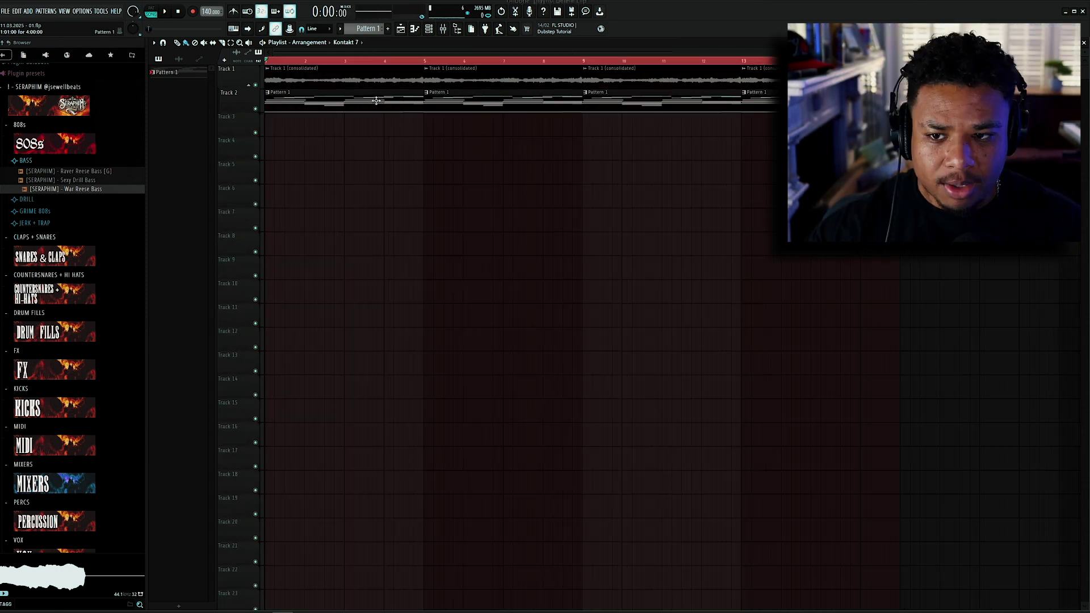
# Step: Remove the first Pattern 1 clip from Track 2 and split Pattern 1 by channel
pyautogui.rightClick(350, 103)
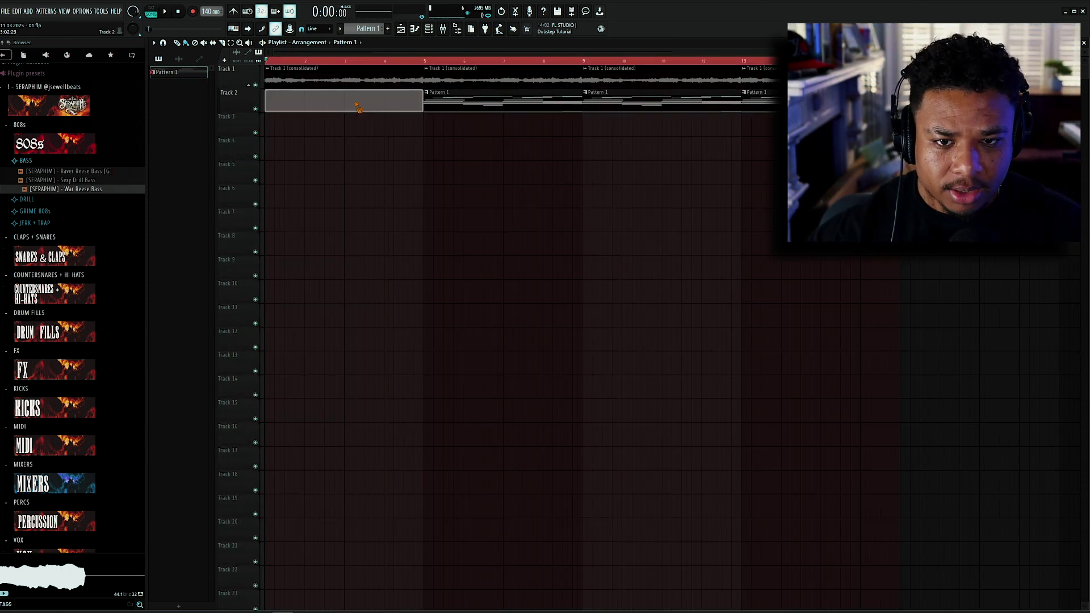
pyautogui.click(367, 28)
pyautogui.click(429, 160)
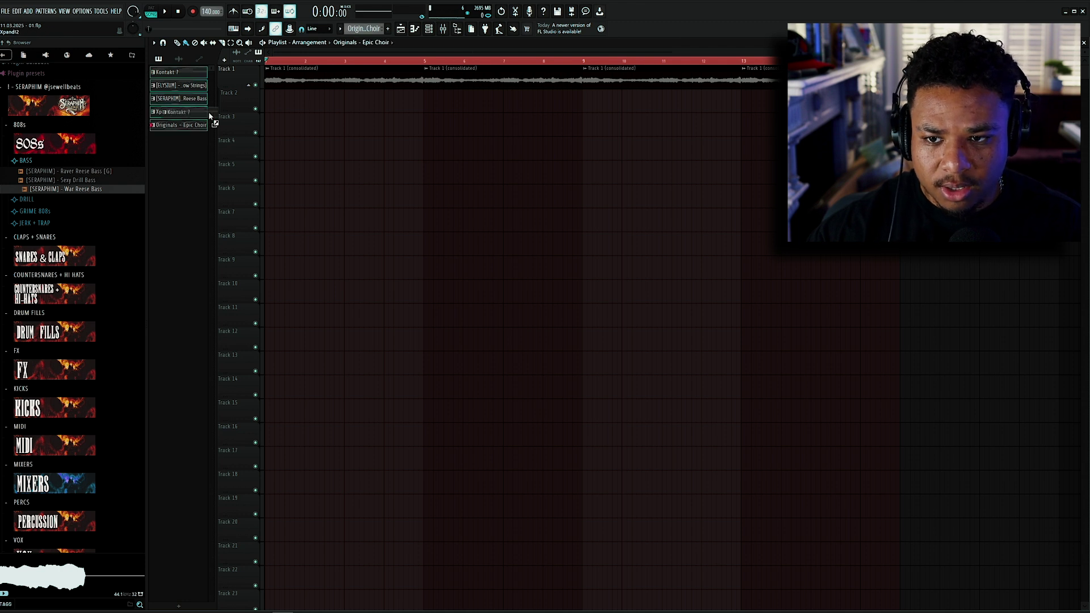
# Step: Place the five split instrument patterns at bar 1 on Tracks 2 to 6 and repeat the Low Strings and War Reese Bass clips
pyautogui.moveTo(182, 114); pyautogui.dragTo(396, 126)
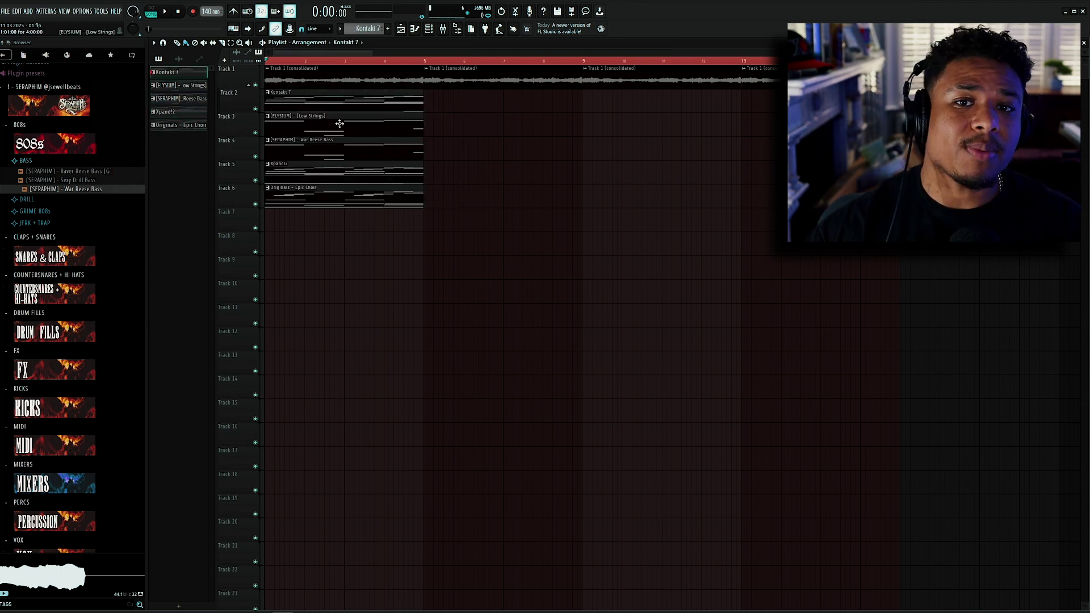
pyautogui.moveTo(401, 130); pyautogui.dragTo(491, 138)
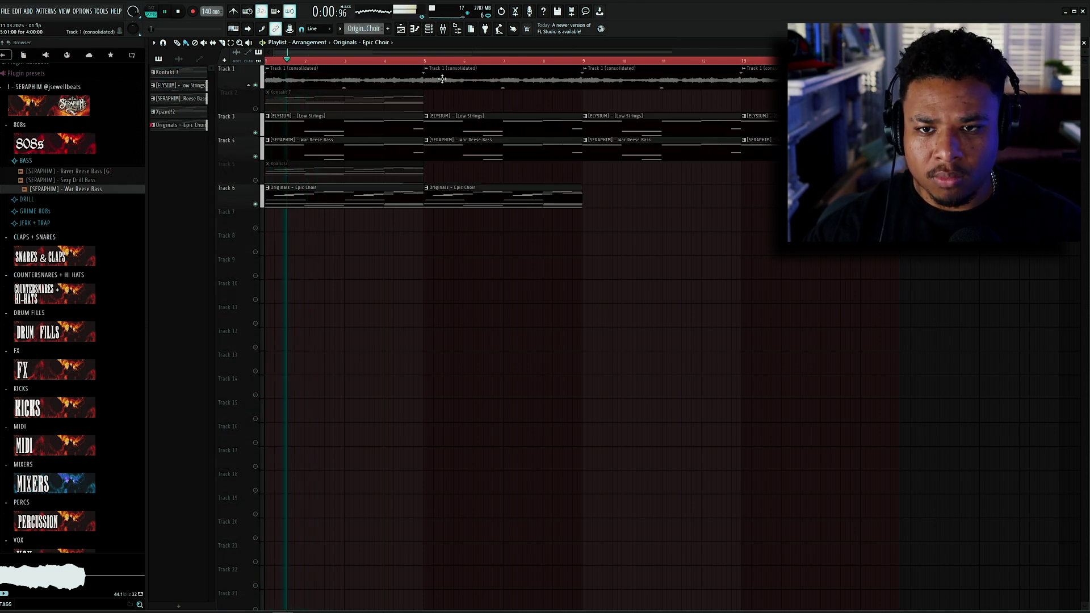
# Step: Raise the high-pass cutoff in the Epic Choir track's parametric EQ and set the track volume to about 90%
pyautogui.click(447, 33)
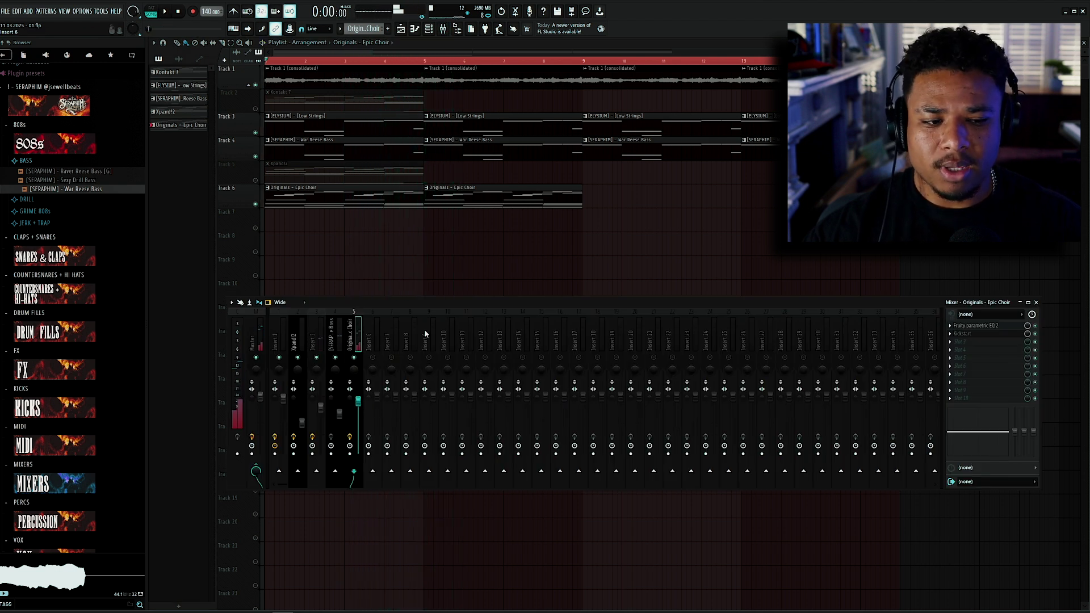
pyautogui.click(994, 327)
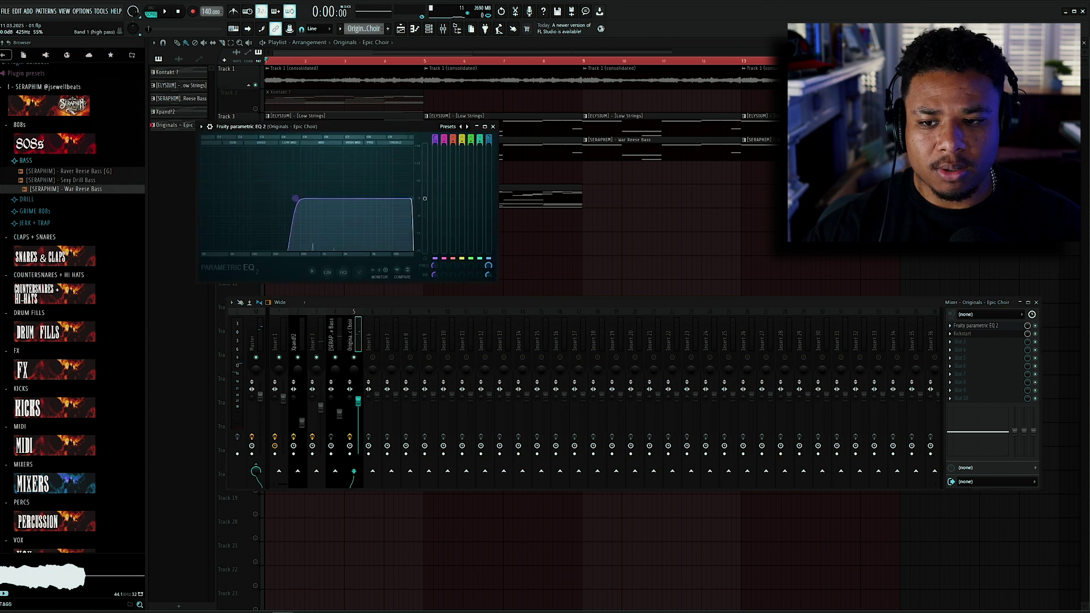
pyautogui.press('space')
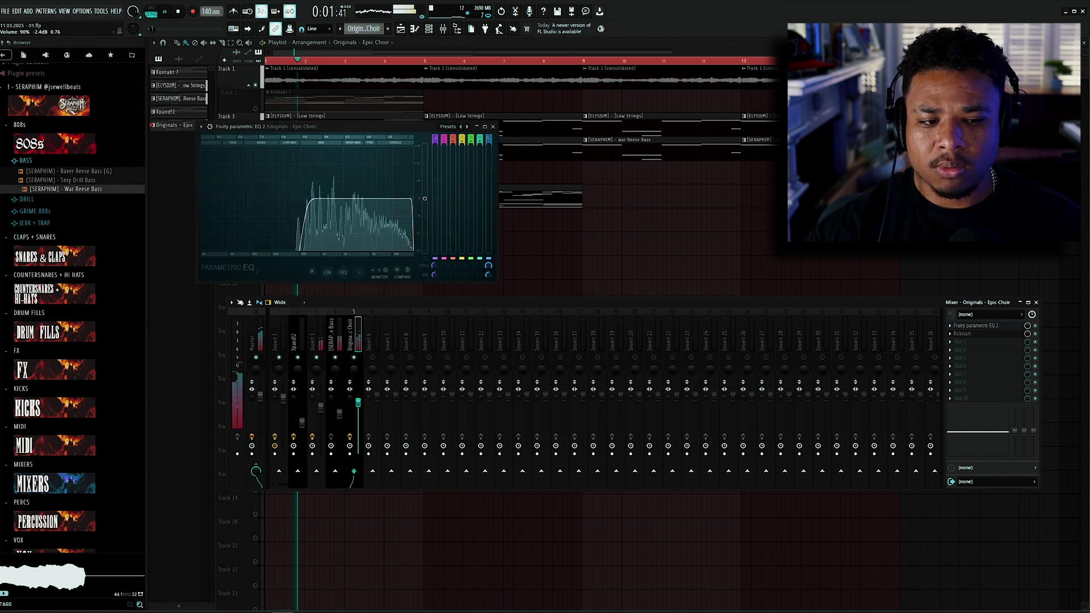
# Step: Add the PanCake2 effect after Kickstart on the Epic Choir mixer track
pyautogui.click(975, 342)
pyautogui.click(1060, 344)
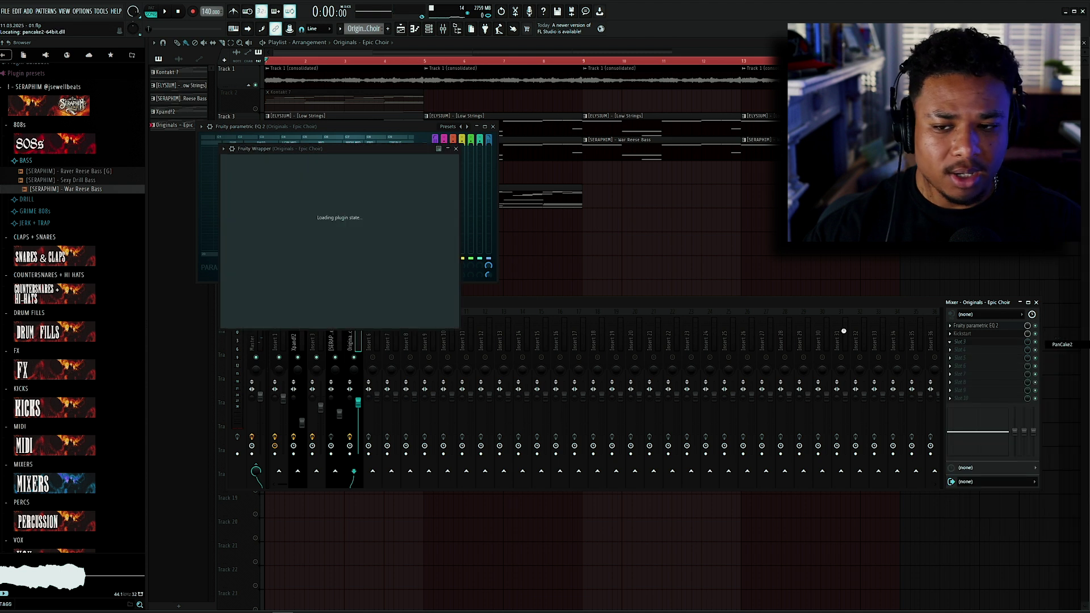
pyautogui.press('space')
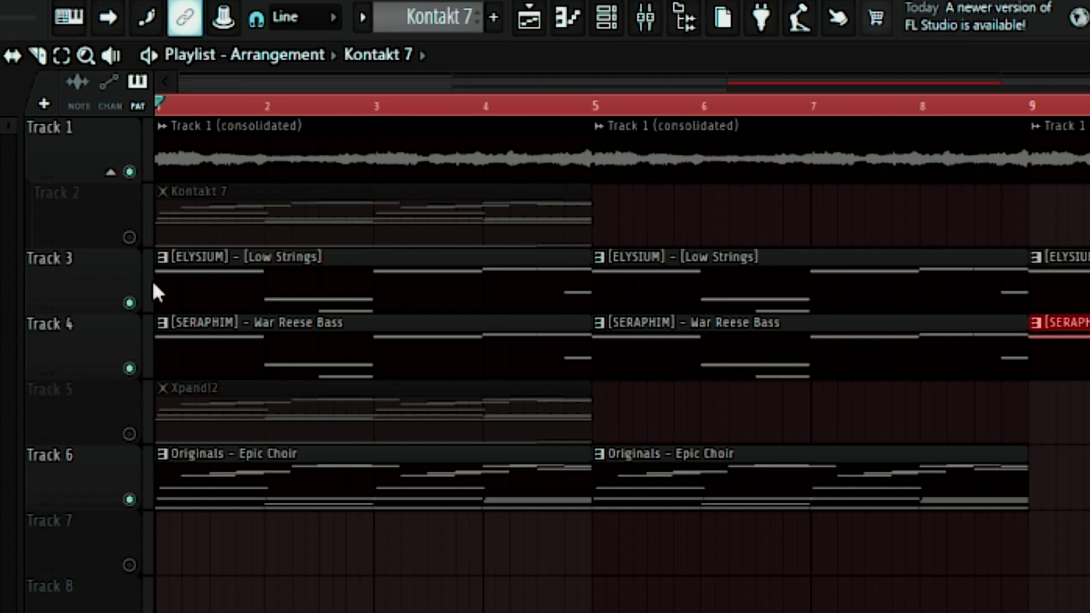
# Step: Solo the Kontakt 7 clips on Track 2 and set the Insert 1 HalfTime mode to 4x
pyautogui.click(130, 236)
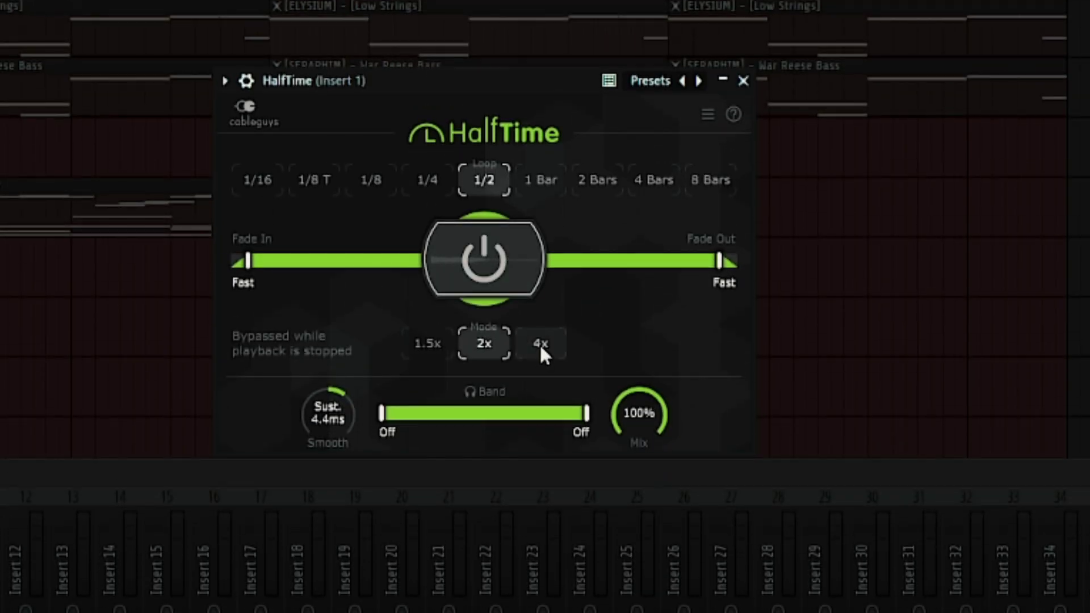
pyautogui.click(540, 345)
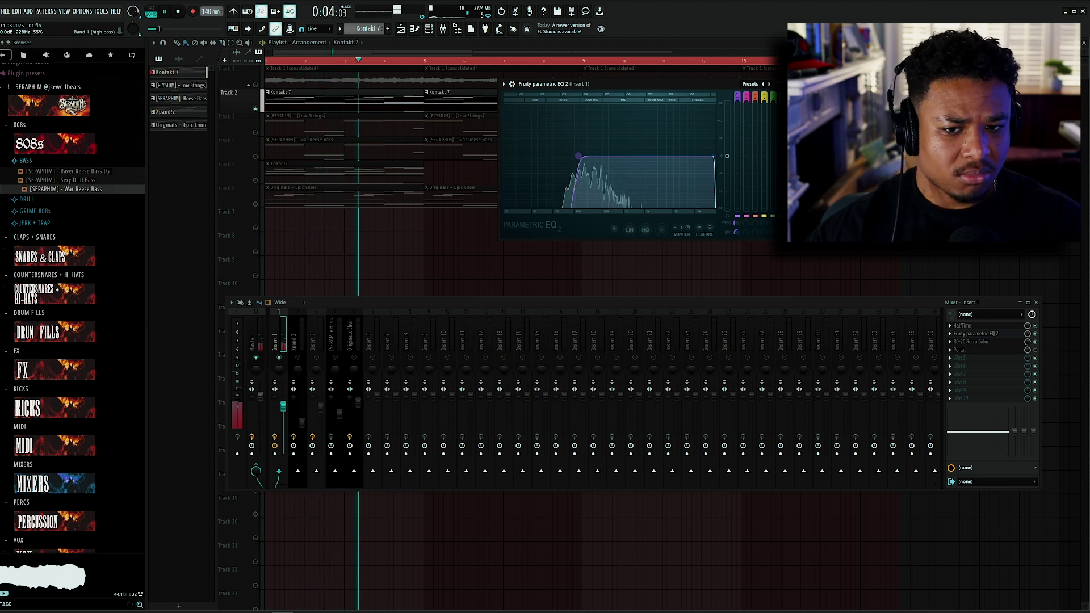
# Step: Add the PanCake2 effect after Portal on the Insert 1 mixer track and set its LFO length to 1 Bar (4/4)
pyautogui.click(989, 361)
pyautogui.click(1075, 345)
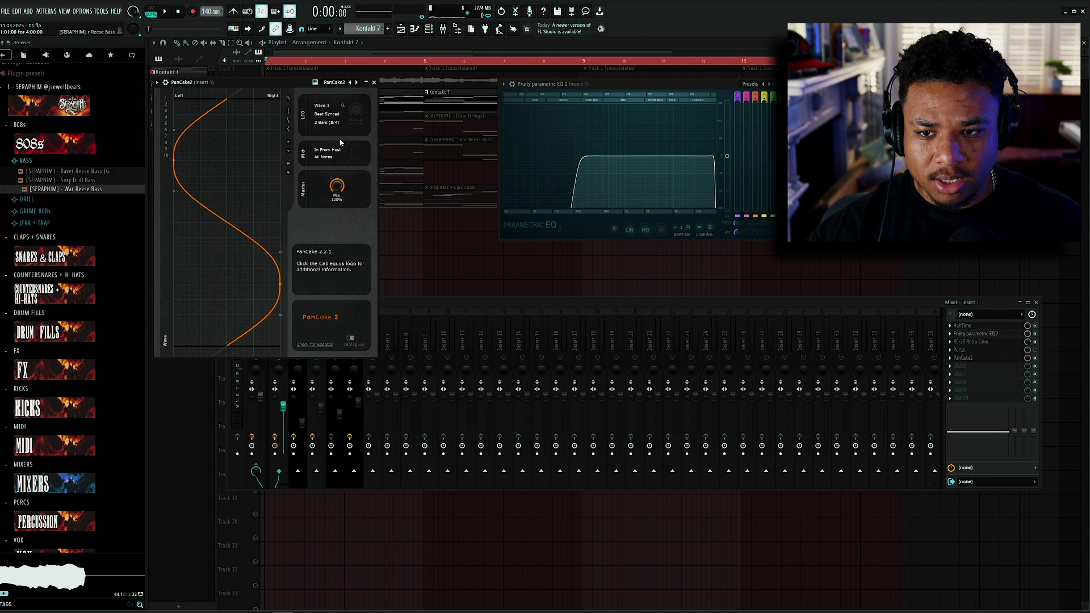
pyautogui.click(331, 123)
pyautogui.click(334, 211)
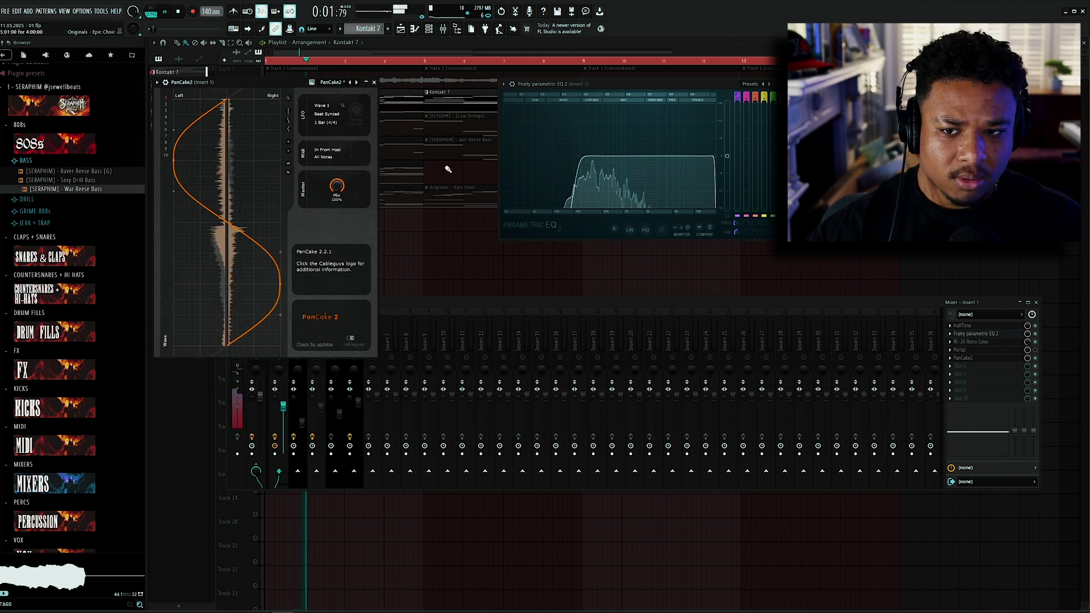
pyautogui.moveTo(303, 84); pyautogui.dragTo(338, 96)
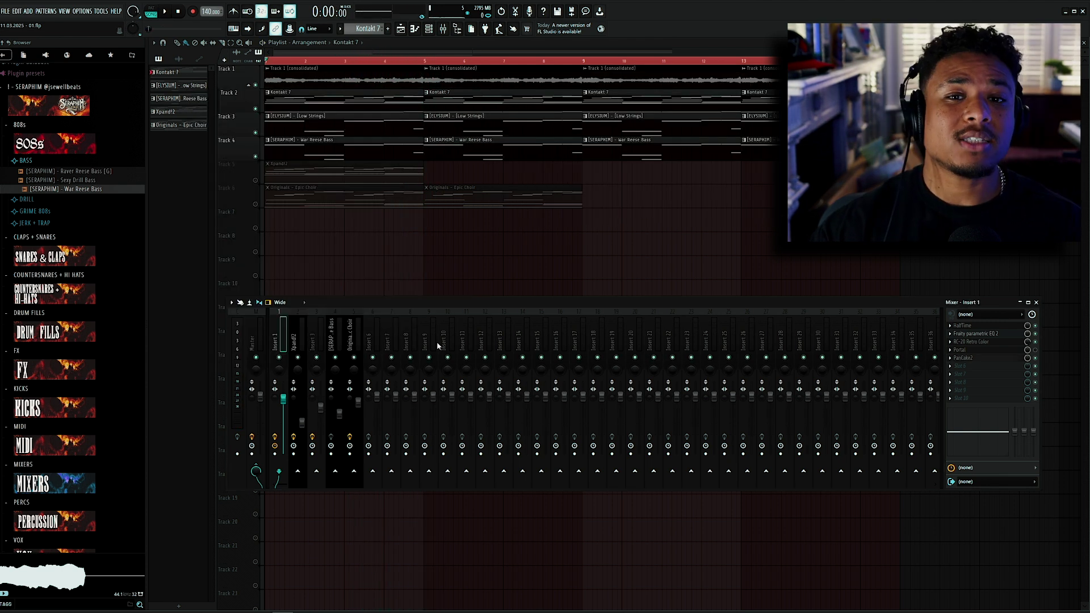
# Step: Add HalfTime after the parametric EQ on the Track 1 (consolidated) mixer track, with a 1/2 loop length and a raised low band limit
pyautogui.click(330, 339)
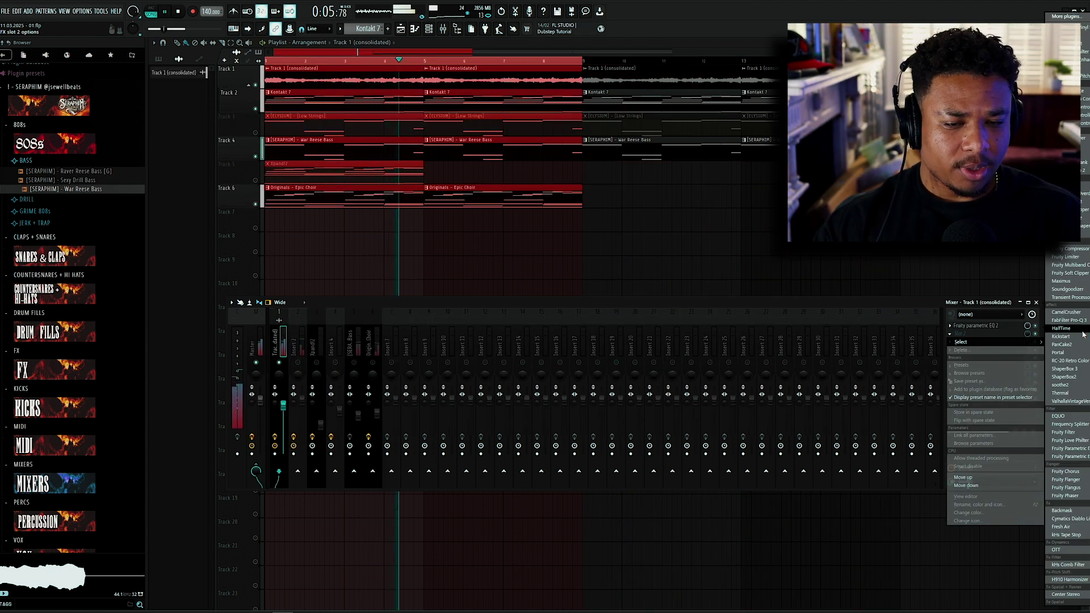
pyautogui.click(1081, 330)
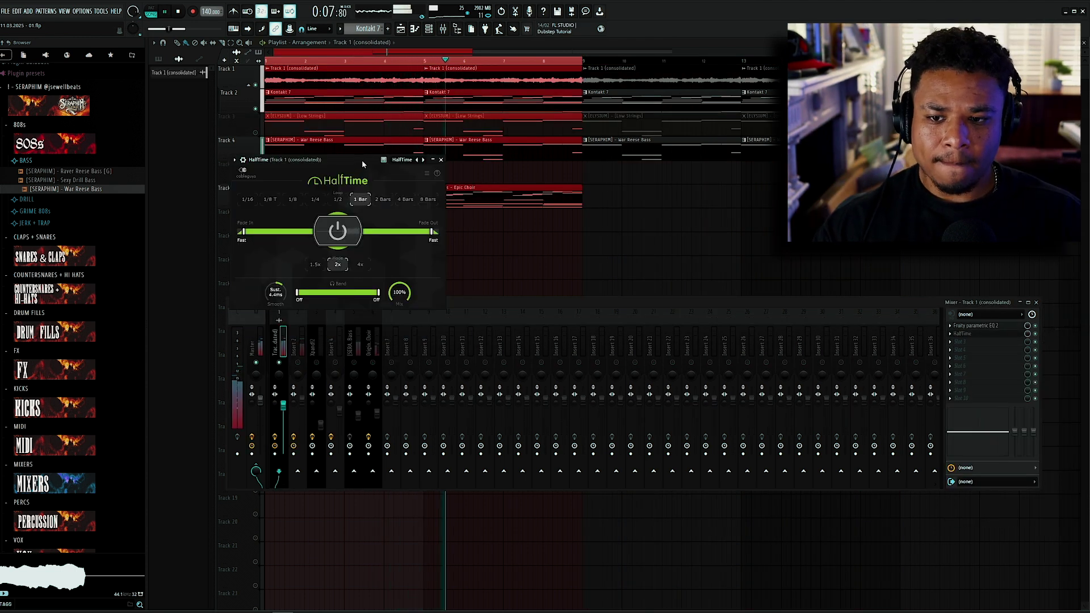
pyautogui.moveTo(362, 162); pyautogui.dragTo(593, 163)
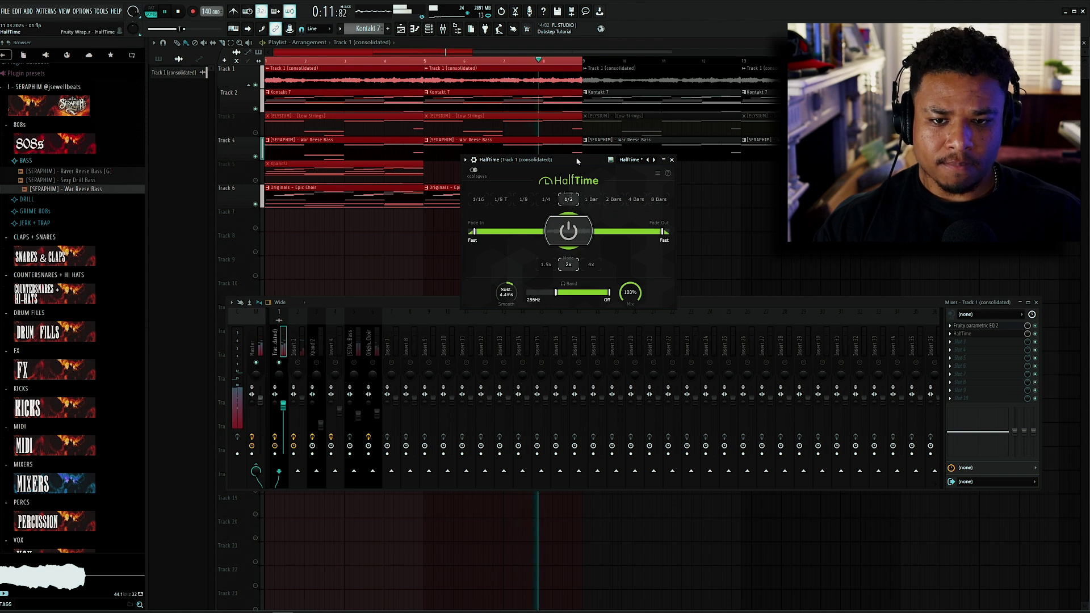
pyautogui.moveTo(577, 161); pyautogui.dragTo(607, 155)
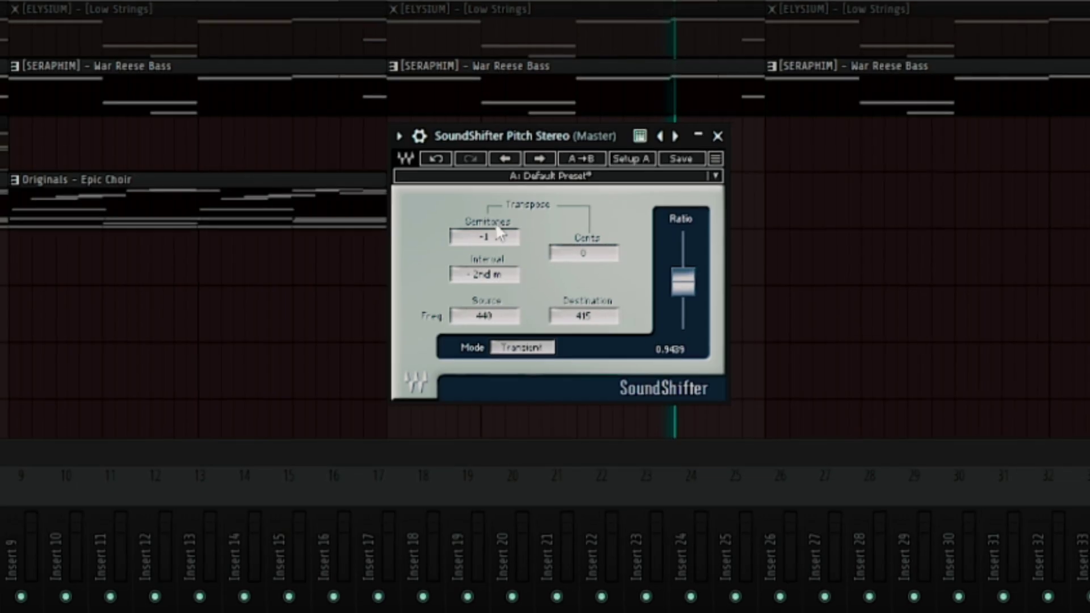
# Step: Transpose the Master up 2 semitones with SoundShifter Pitch Stereo
pyautogui.moveTo(484, 234); pyautogui.dragTo(484, 227)
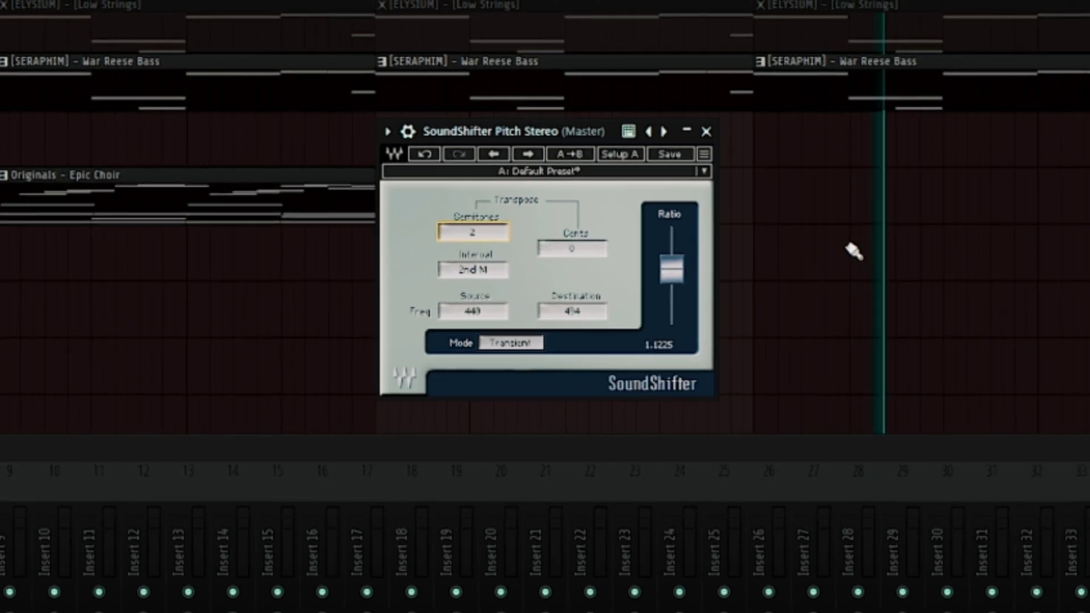
# Step: Delete all the Low Strings clips from Track 3 in the playlist
pyautogui.rightClick(803, 253)
pyautogui.rightClick(809, 20)
pyautogui.rightClick(566, 20)
pyautogui.rightClick(256, 17)
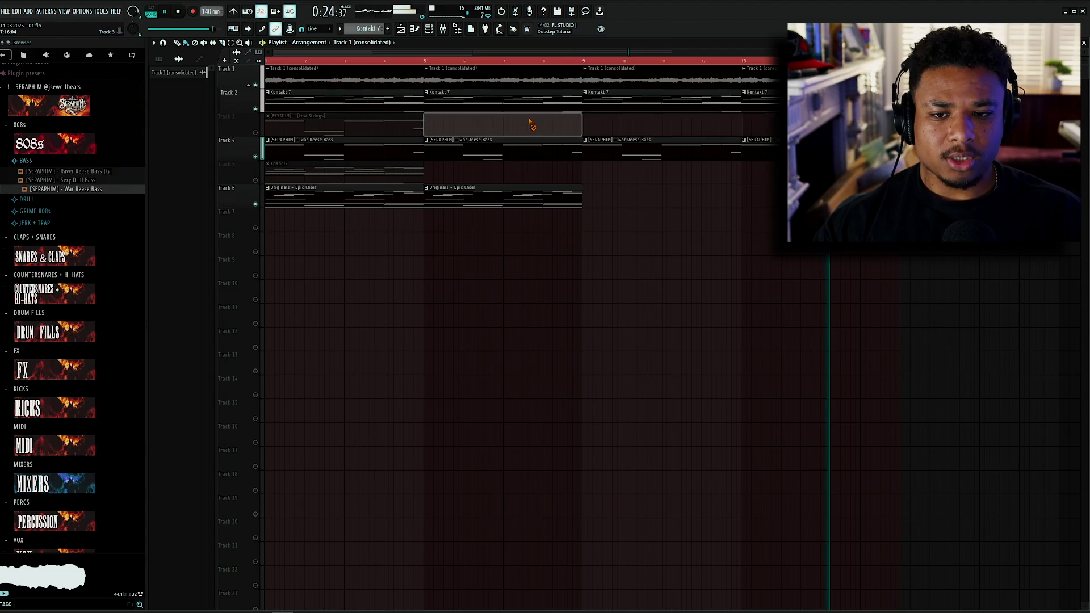
pyautogui.rightClick(337, 123)
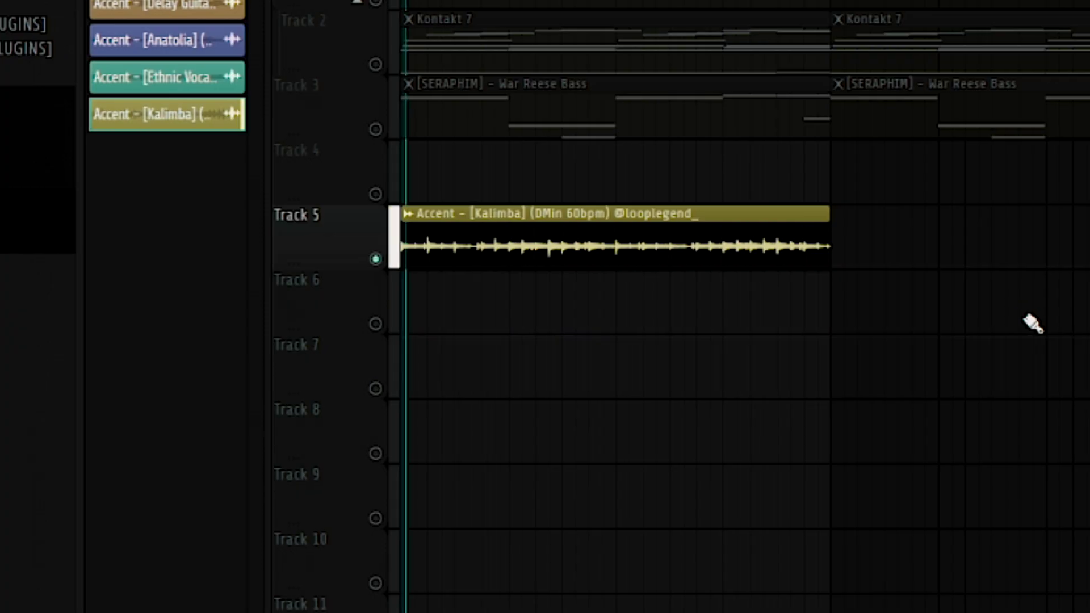
# Step: Adjust the low cut and decay of ValhallaVintageVerb and set the PanCake2 mix to 51% on the Kalimba mixer track
pyautogui.hotkey('ctrl', 'Return')
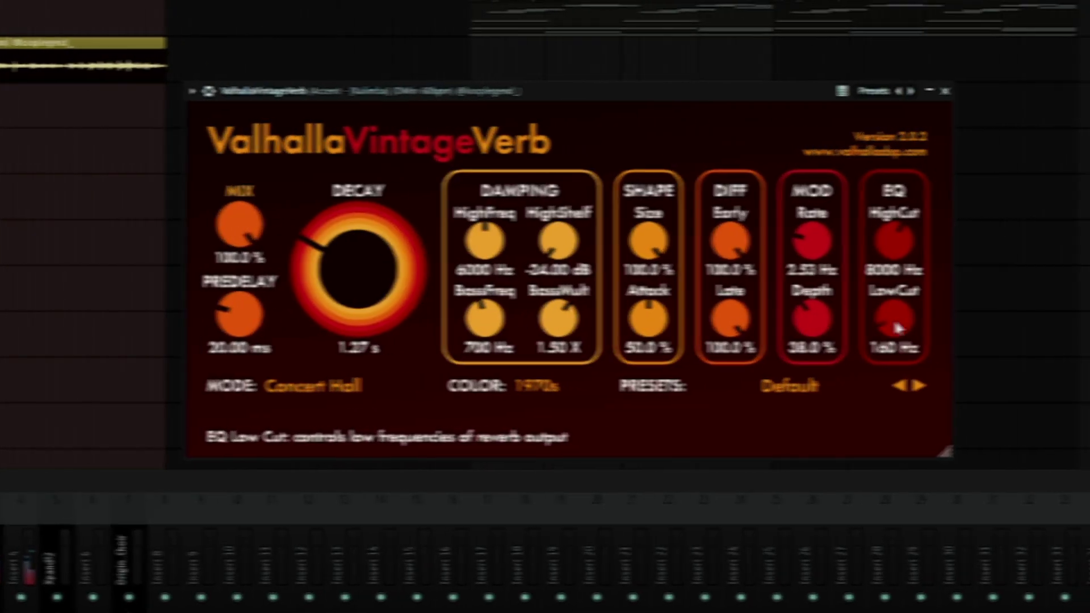
pyautogui.moveTo(893, 312); pyautogui.dragTo(894, 295)
pyautogui.moveTo(392, 256); pyautogui.dragTo(363, 250)
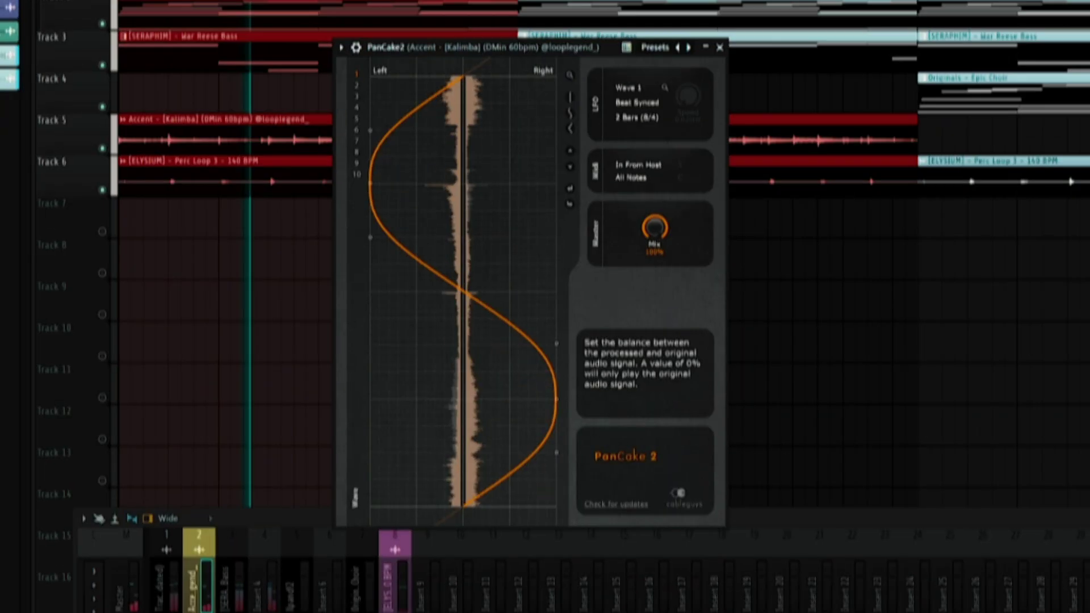
pyautogui.moveTo(654, 217); pyautogui.dragTo(654, 245)
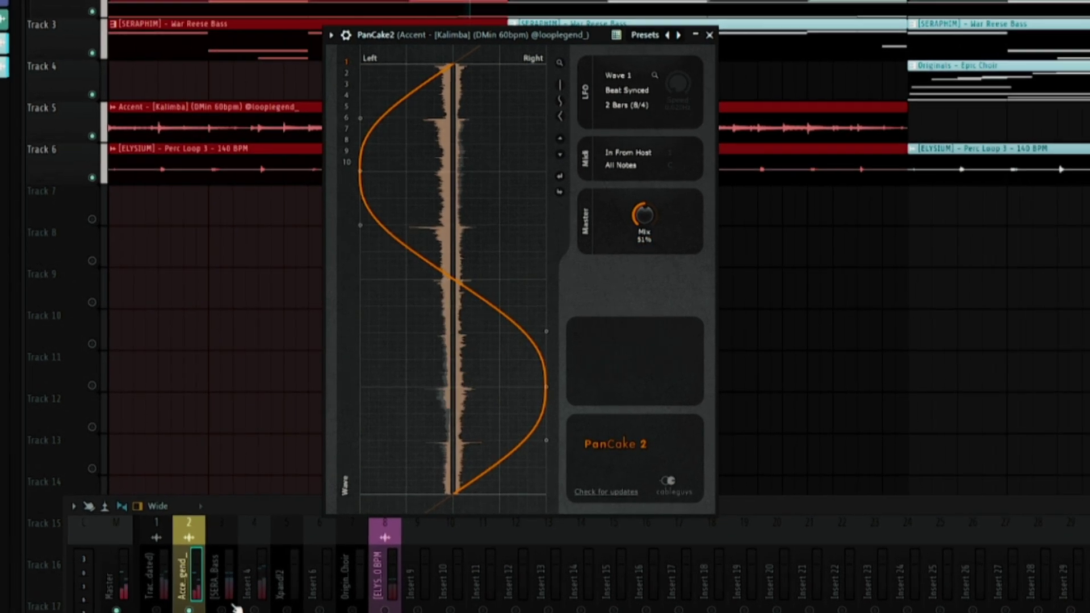